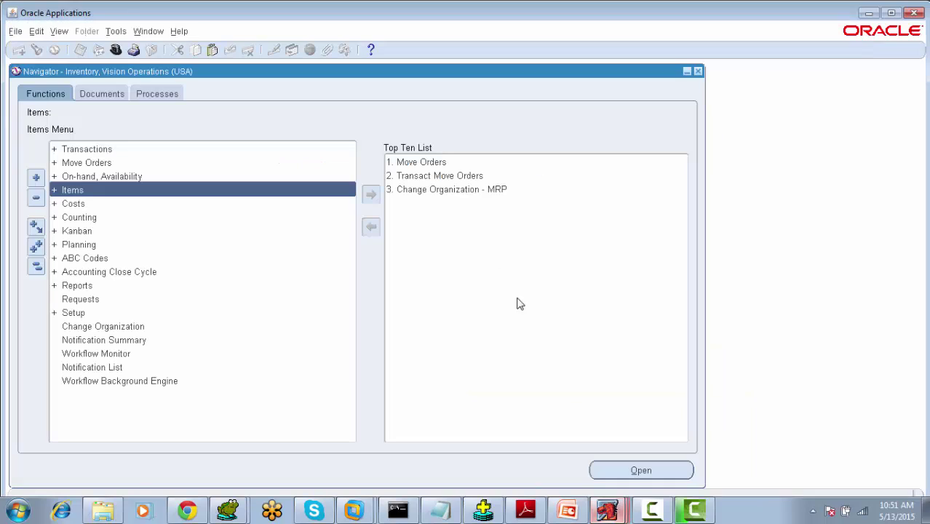
# Filter the responsibility list with 'p' and switch to Purchasing, Vision Operations (USA)
pyautogui.click(116, 50)
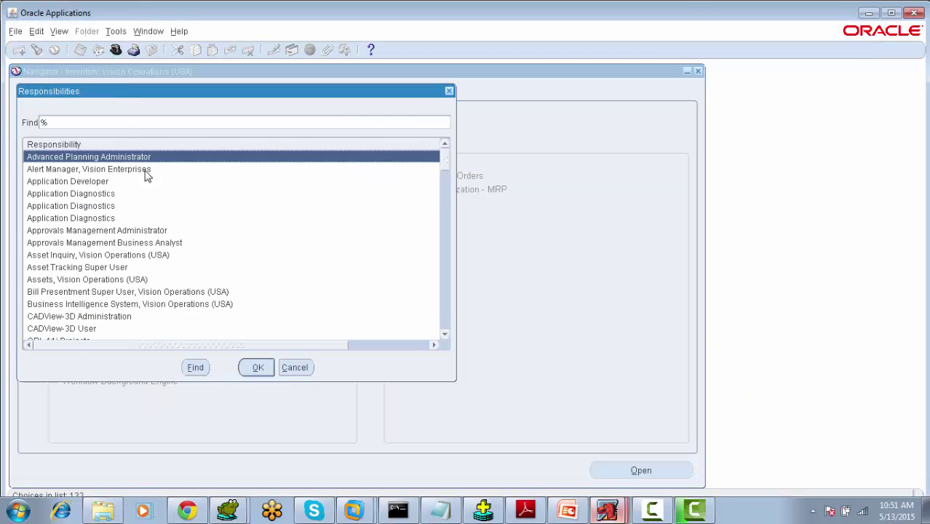
pyautogui.write('p')
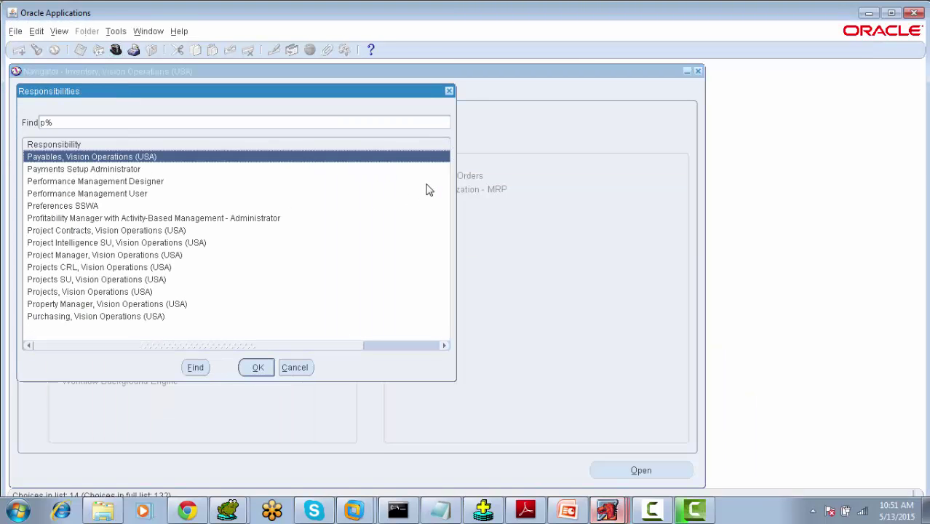
pyautogui.click(41, 318)
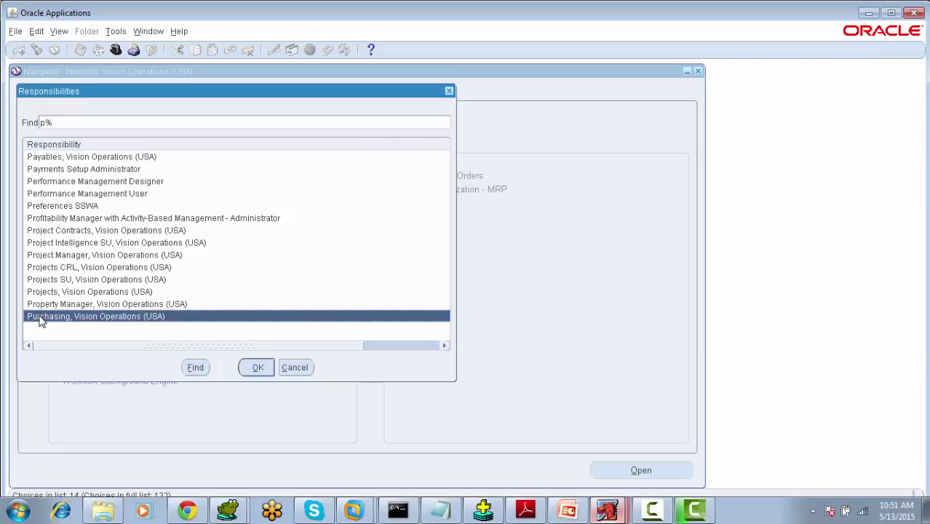
pyautogui.click(62, 159)
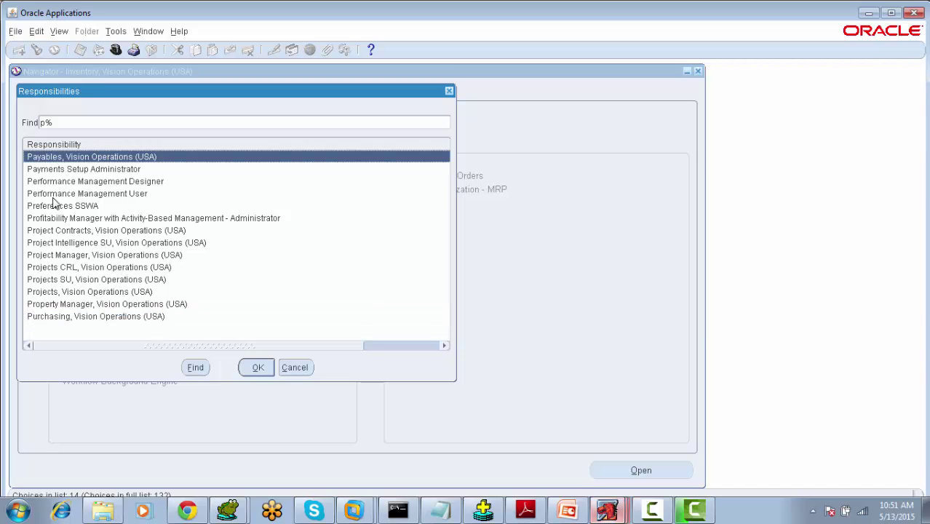
pyautogui.click(46, 318)
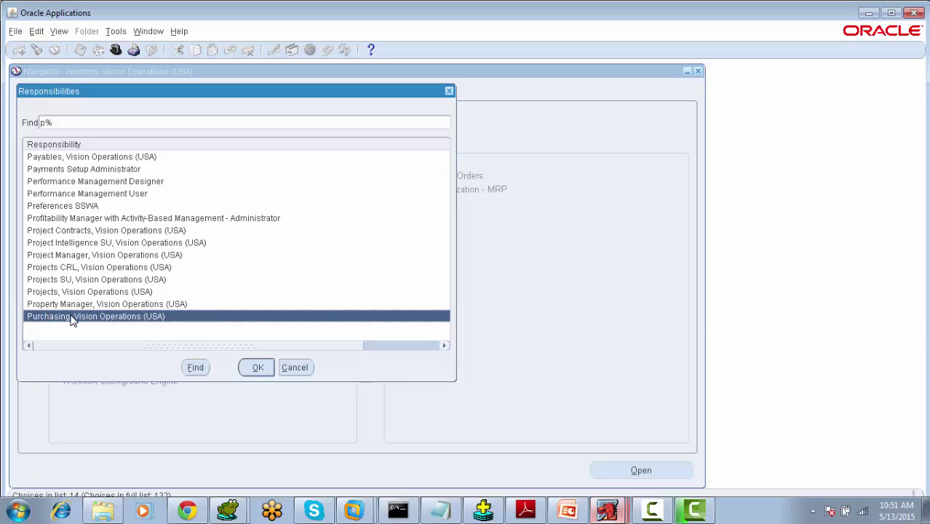
pyautogui.click(81, 159)
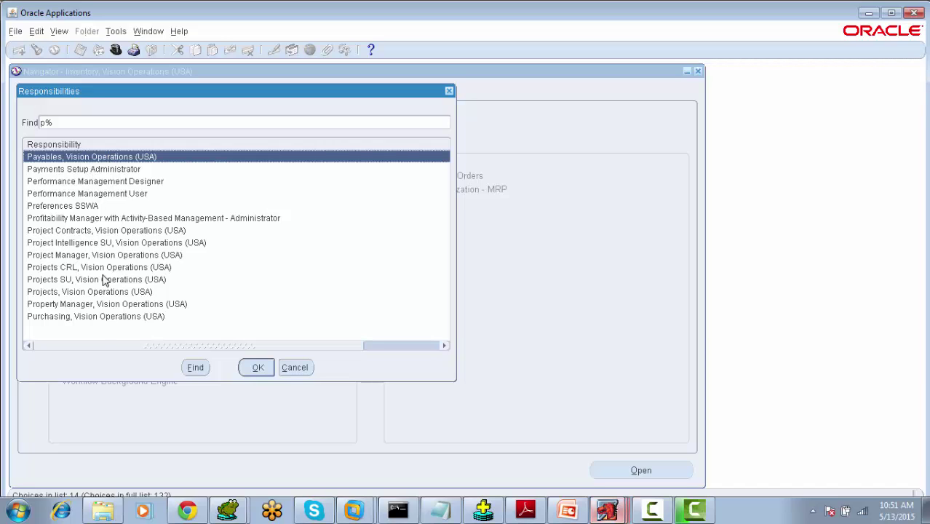
pyautogui.click(99, 318)
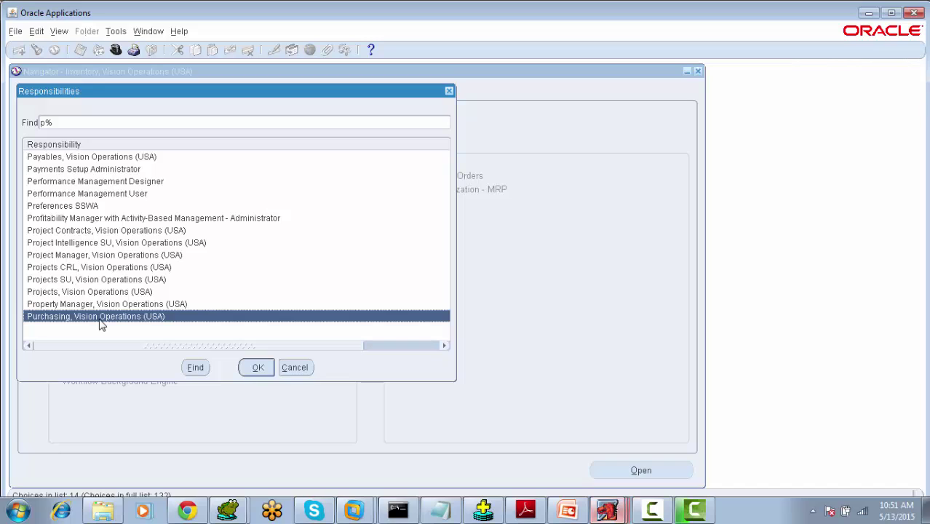
pyautogui.click(249, 368)
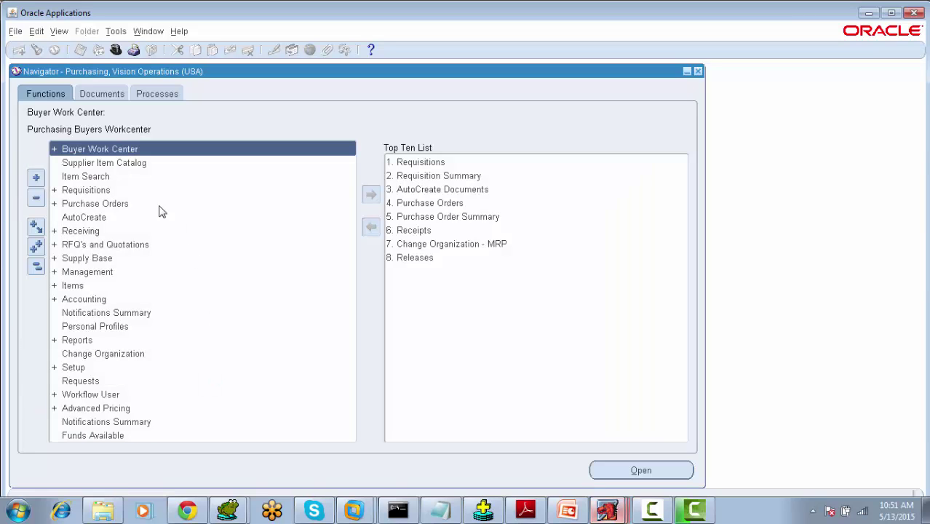
pyautogui.click(36, 247)
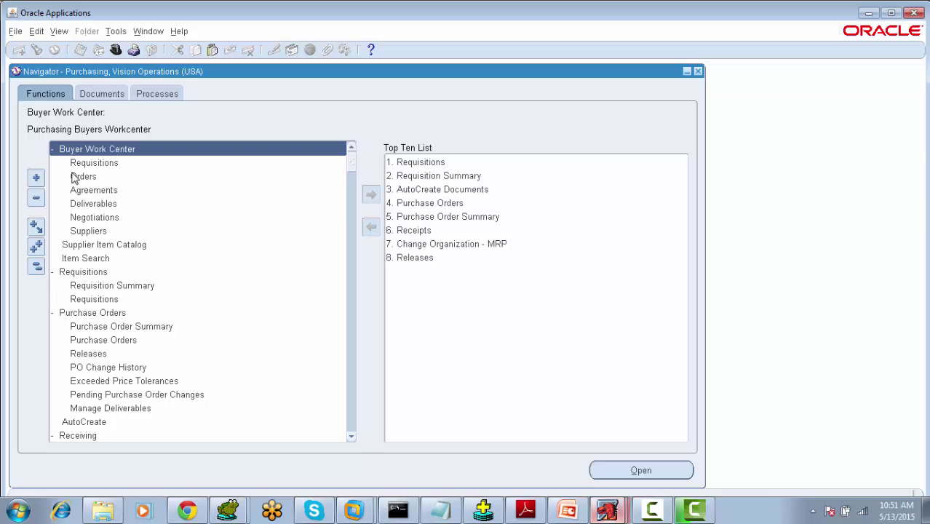
pyautogui.moveTo(348, 164); pyautogui.dragTo(355, 255)
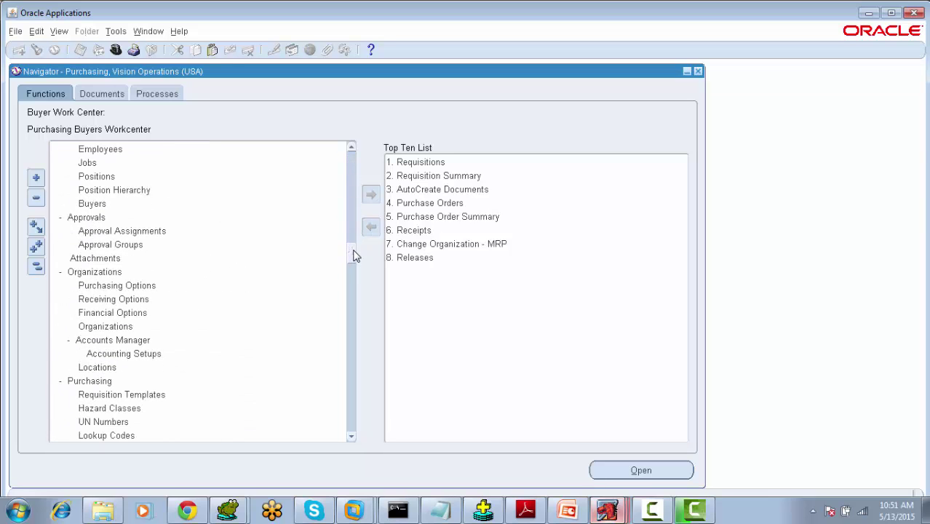
pyautogui.click(38, 266)
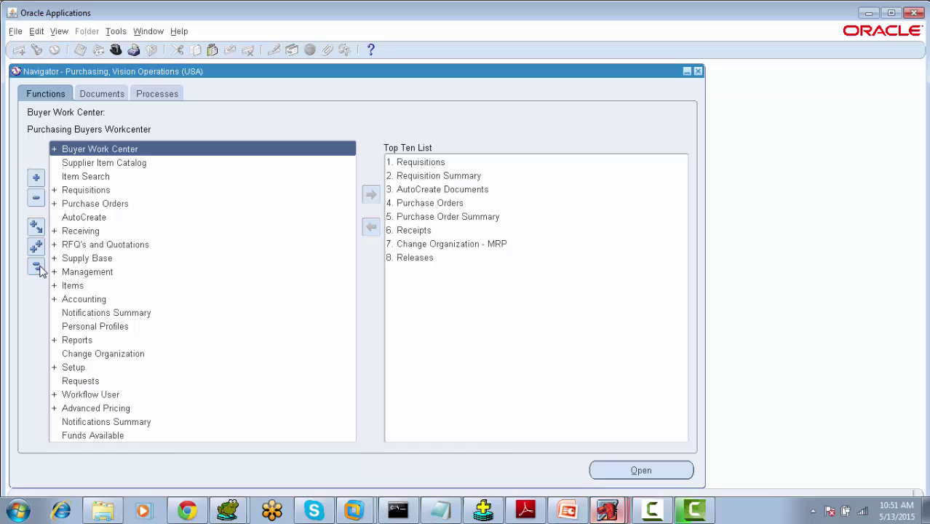
pyautogui.click(59, 32)
pyautogui.click(64, 205)
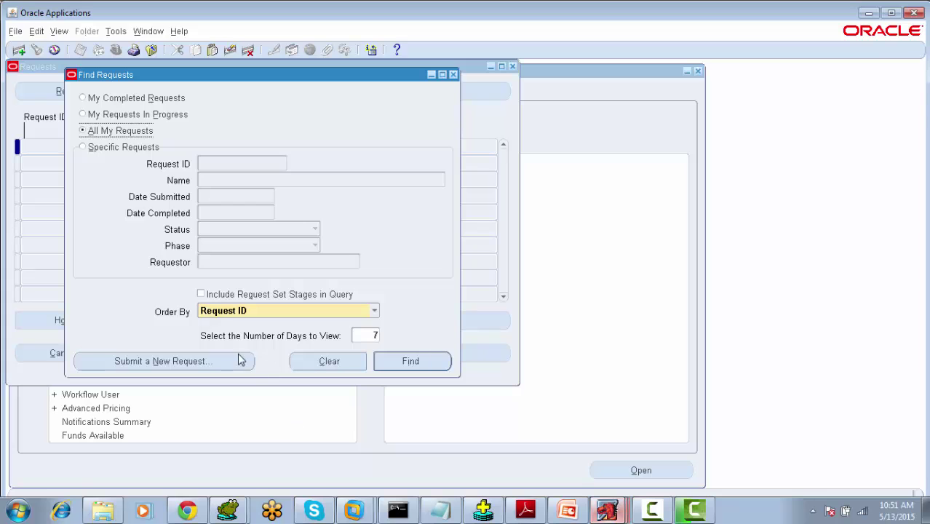
pyautogui.click(241, 358)
pyautogui.click(246, 304)
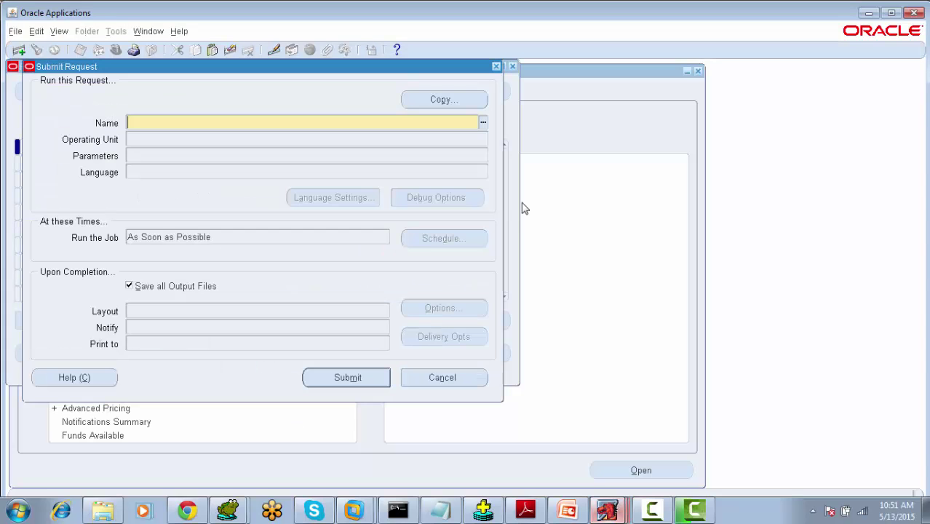
pyautogui.click(482, 125)
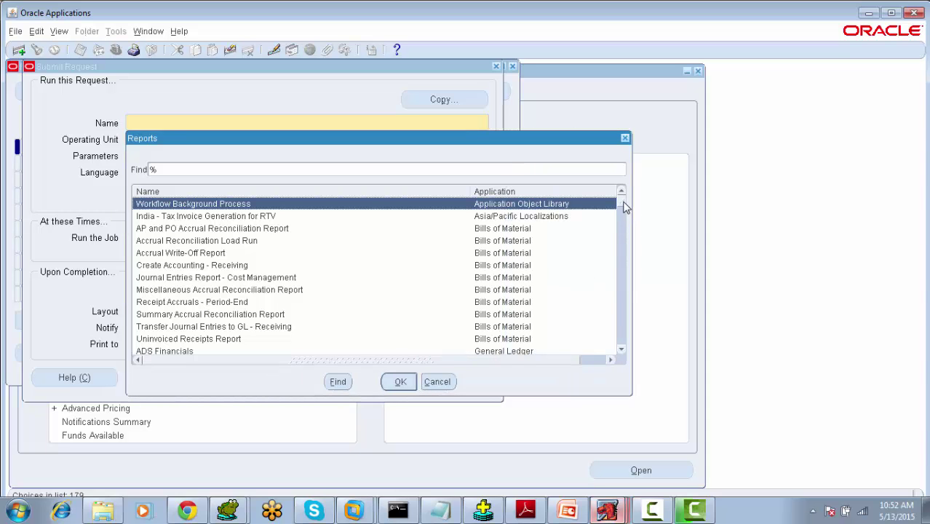
pyautogui.moveTo(622, 202); pyautogui.dragTo(612, 308)
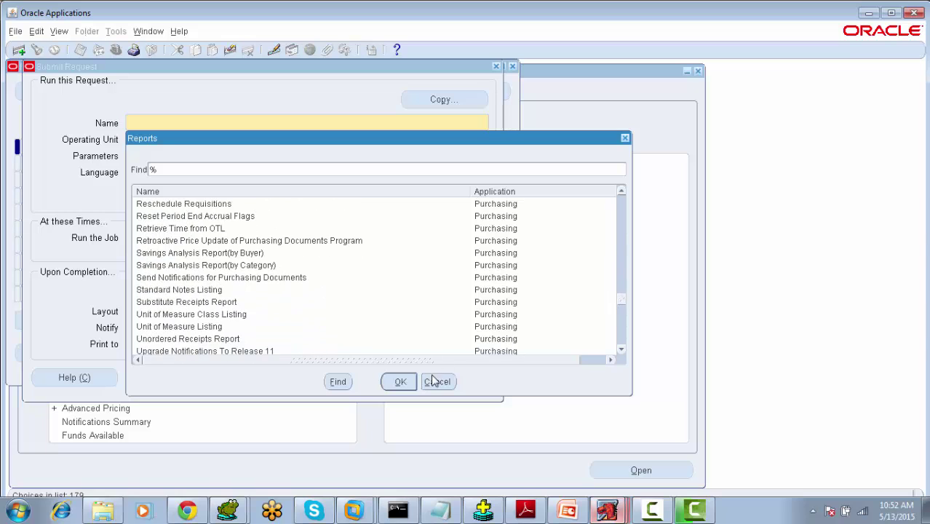
pyautogui.click(436, 381)
pyautogui.click(429, 379)
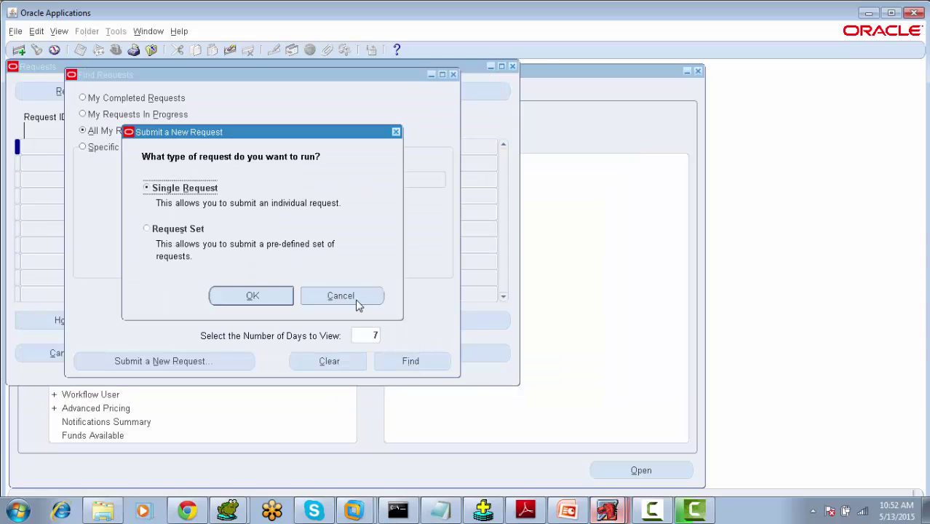
pyautogui.click(358, 304)
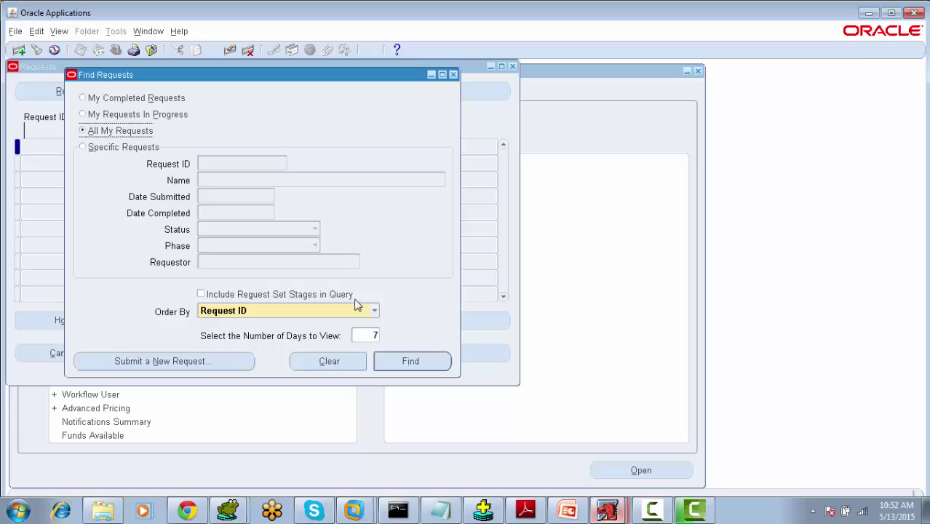
pyautogui.click(452, 75)
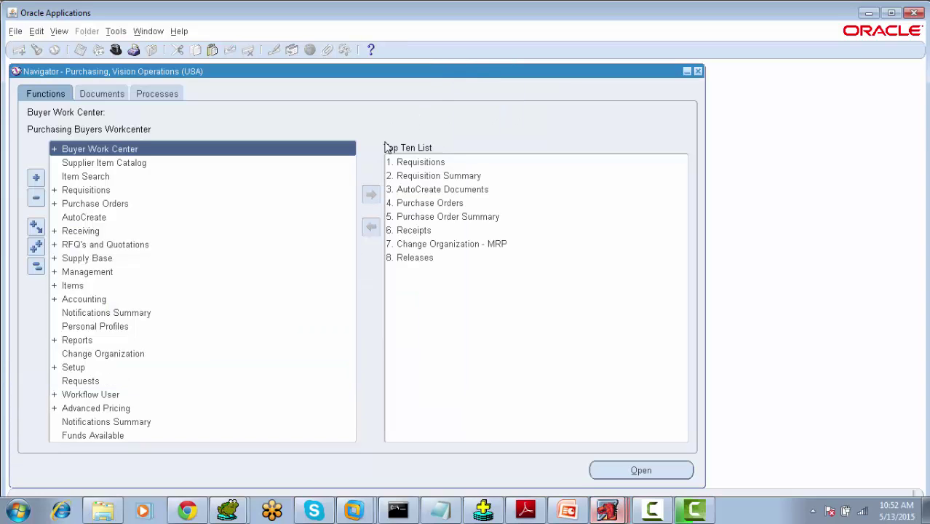
# Expand Supply Base, browse Supplier Merge through Assign Sourcing Rules, and settle on Suppliers
pyautogui.click(86, 258)
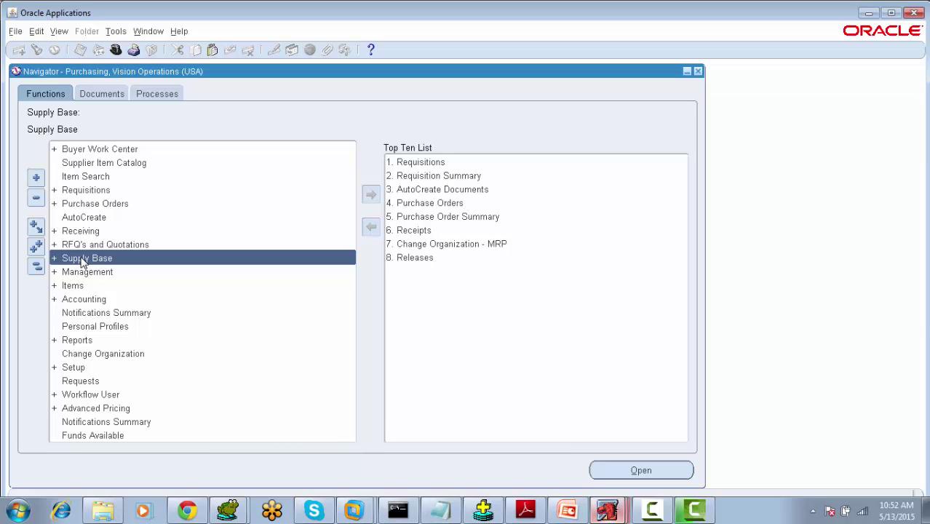
pyautogui.doubleClick(102, 260)
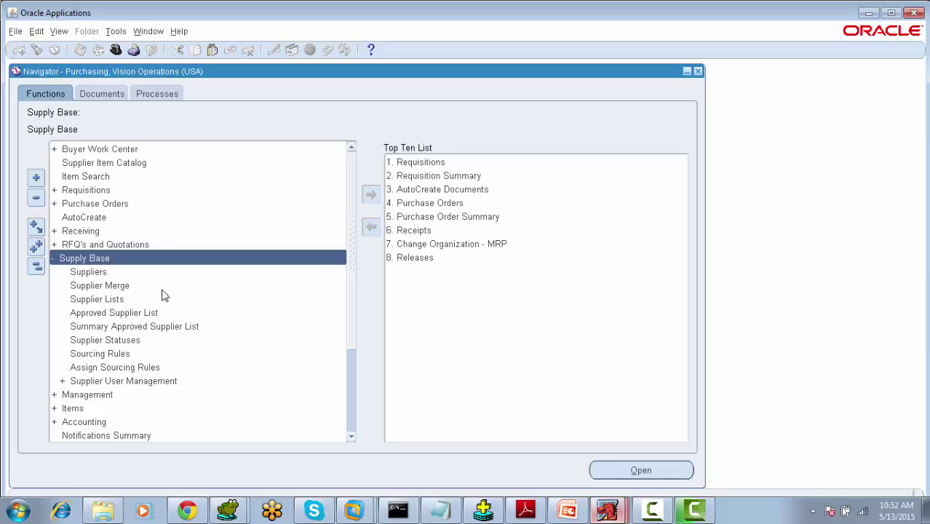
pyautogui.click(82, 276)
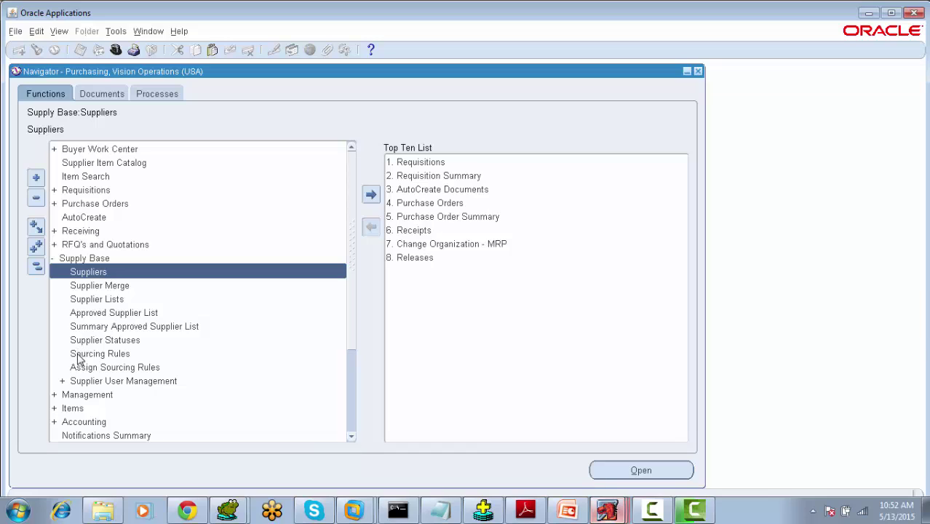
pyautogui.click(96, 287)
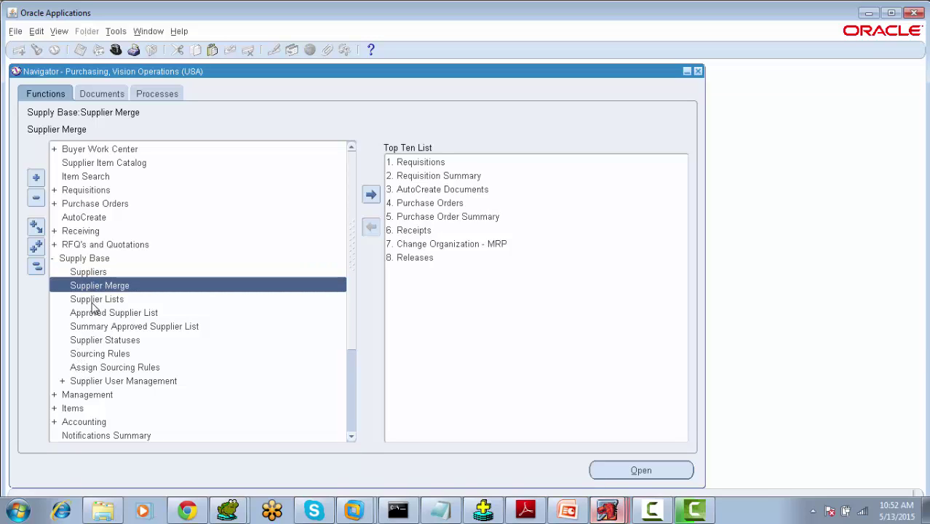
pyautogui.click(93, 303)
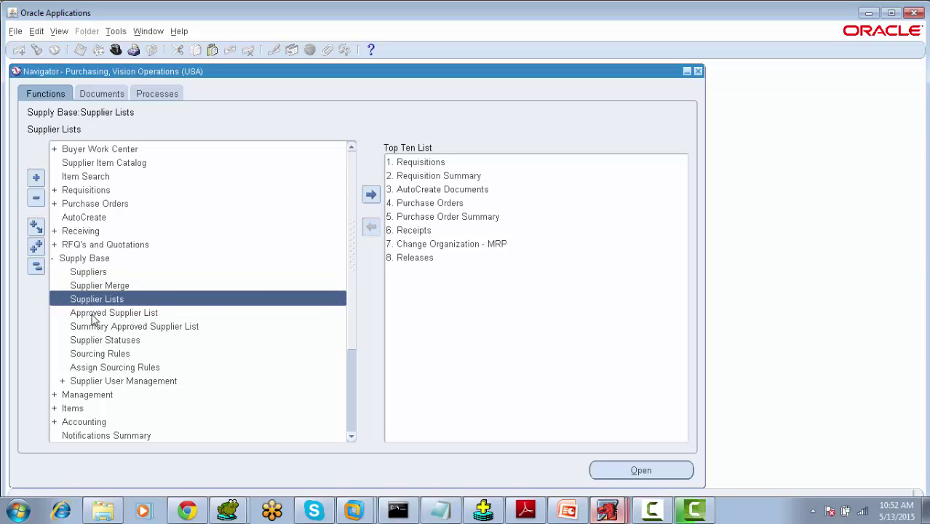
pyautogui.click(95, 314)
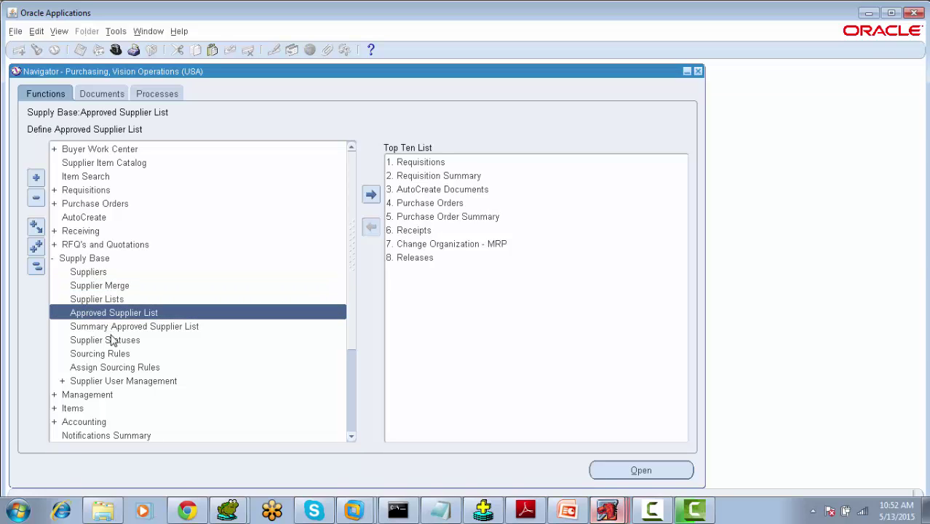
pyautogui.click(118, 331)
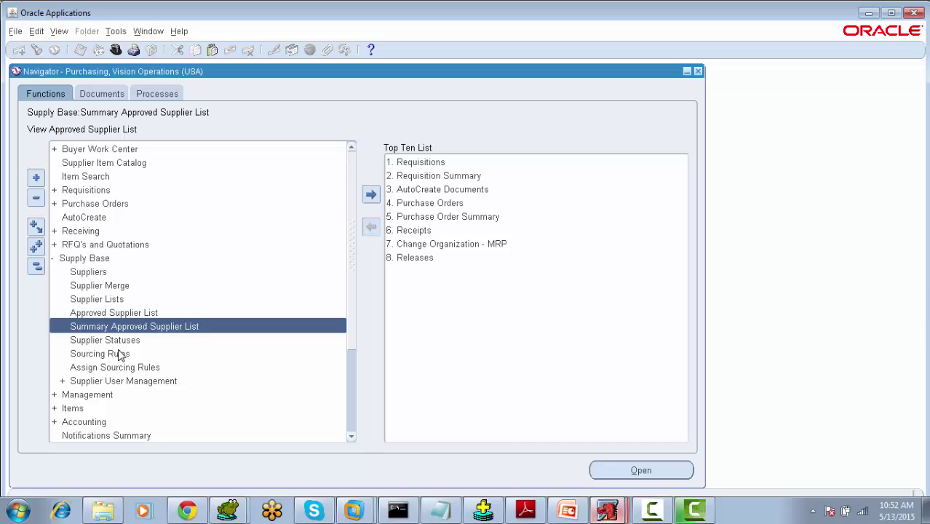
pyautogui.click(133, 340)
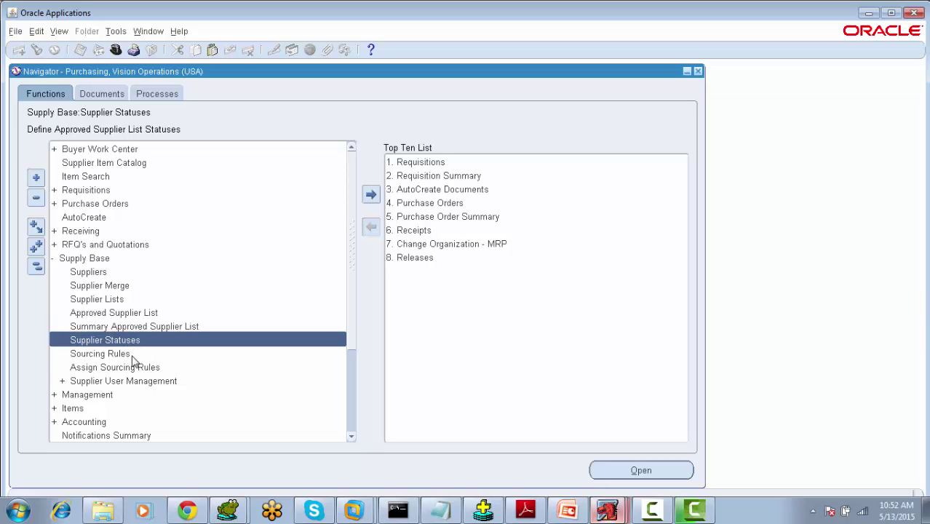
pyautogui.click(129, 355)
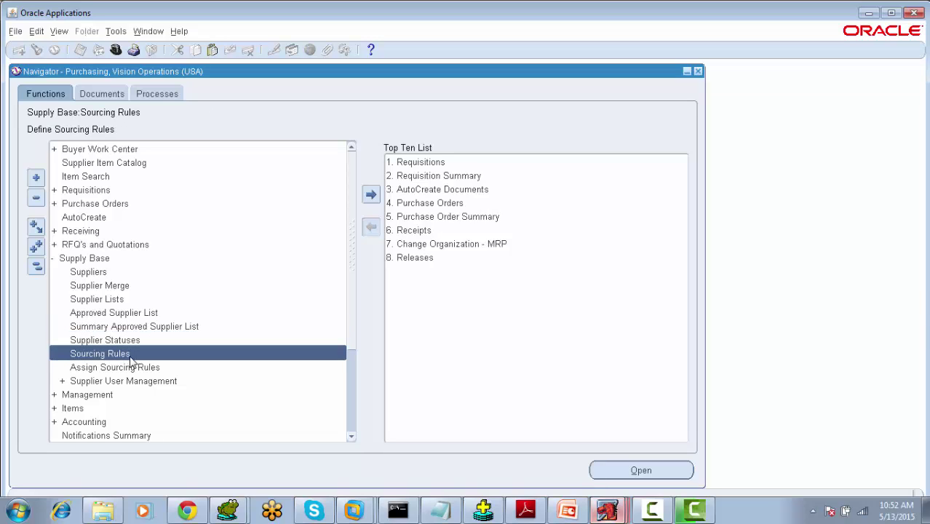
pyautogui.click(134, 369)
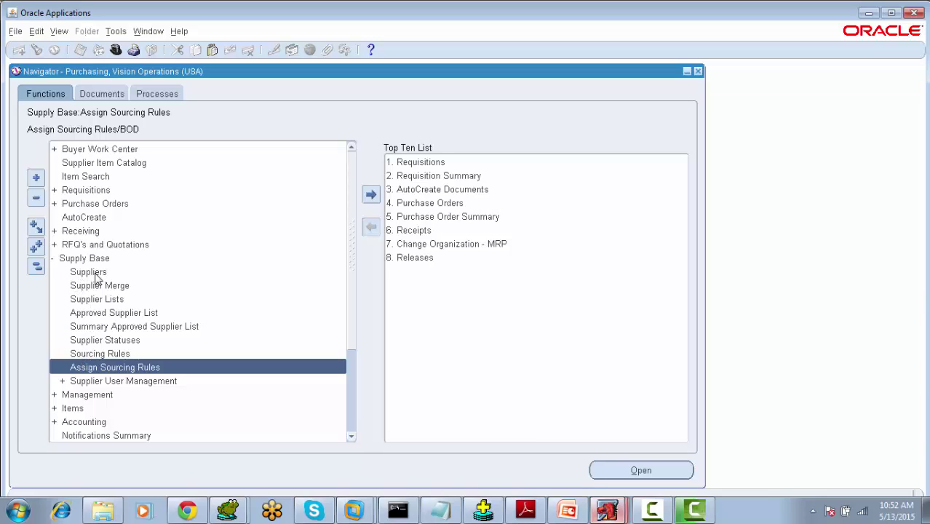
pyautogui.click(88, 273)
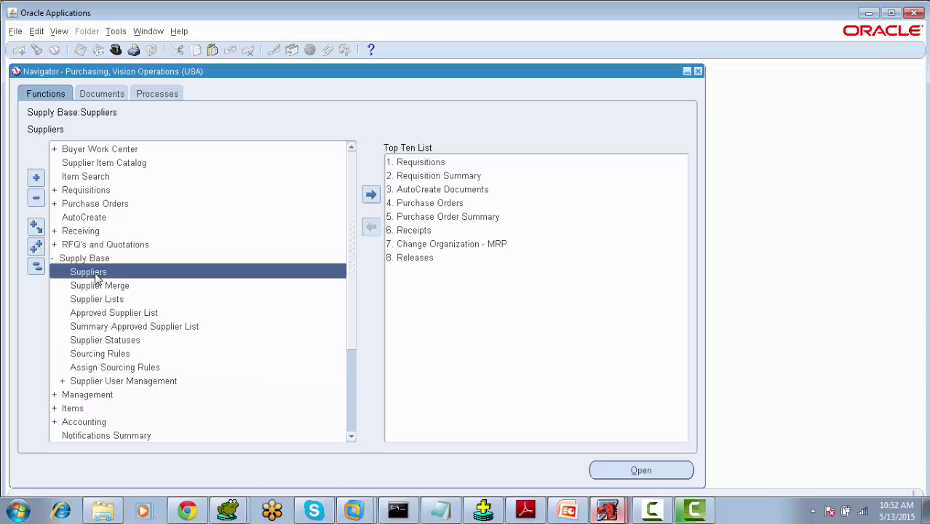
# Launch the Suppliers function and choose Create Supplier
pyautogui.click(601, 471)
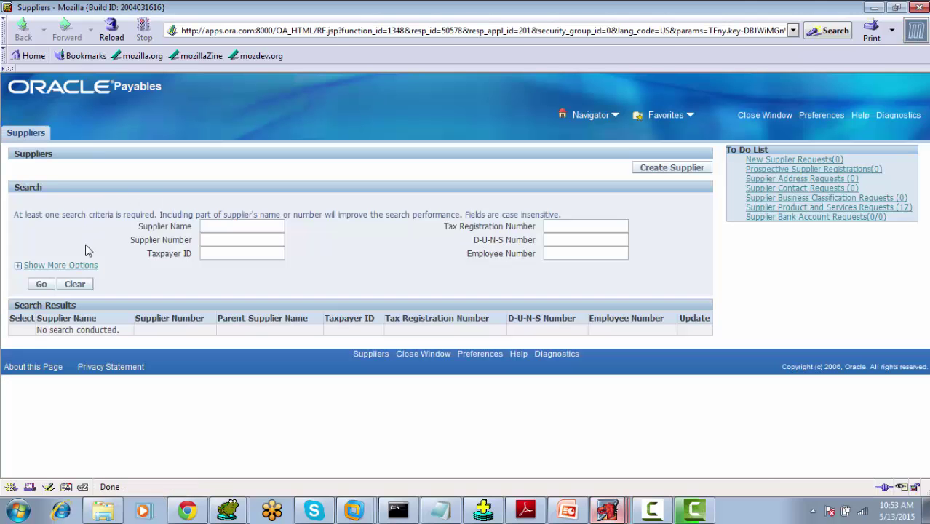
pyautogui.click(644, 173)
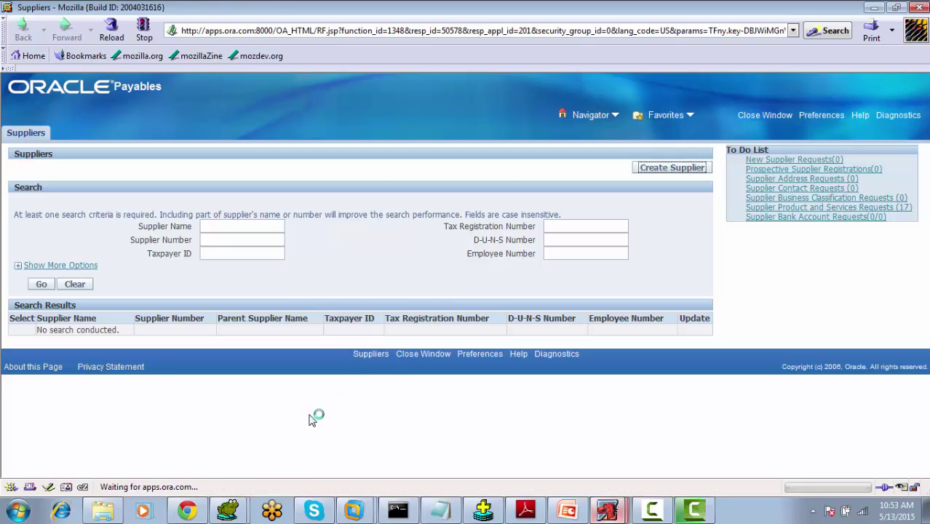
# Show the Windows desktop and refresh it several times
pyautogui.rightClick(737, 504)
pyautogui.click(769, 437)
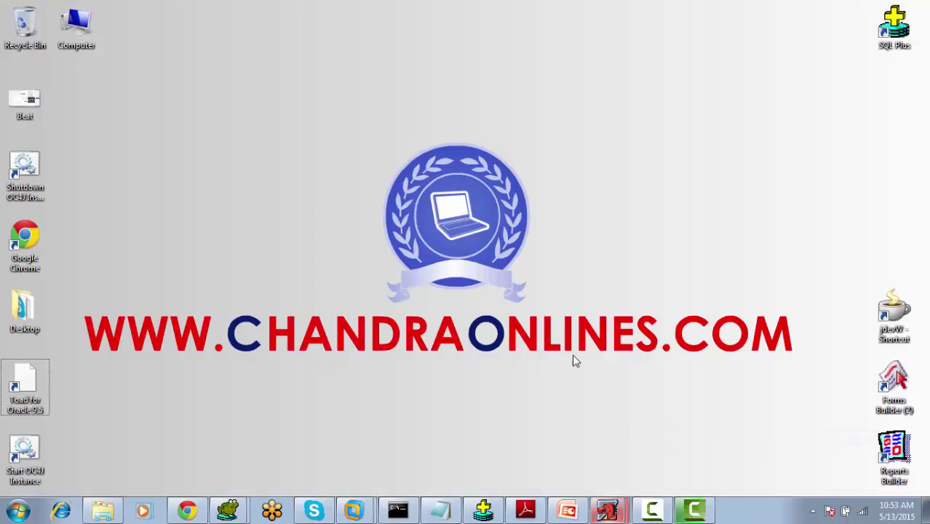
pyautogui.rightClick(650, 220)
pyautogui.click(666, 260)
pyautogui.rightClick(651, 133)
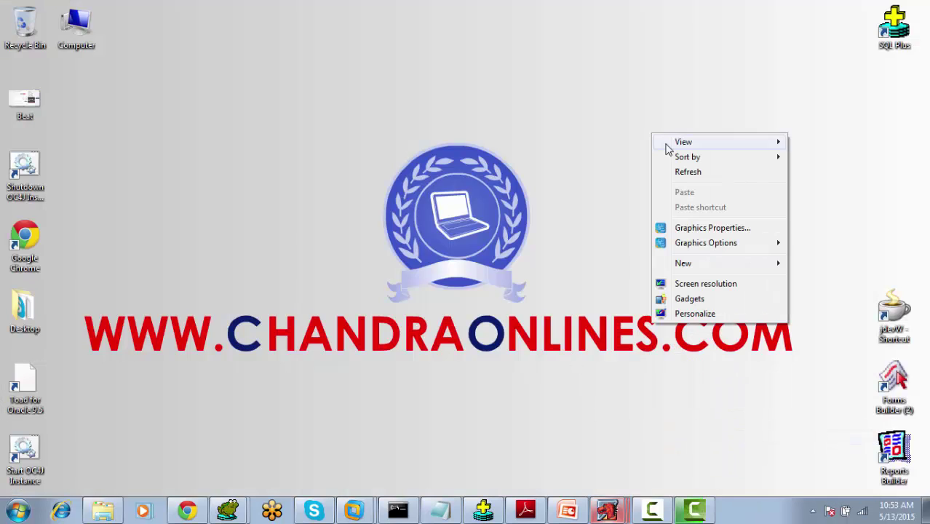
pyautogui.click(679, 174)
pyautogui.rightClick(676, 134)
pyautogui.click(708, 172)
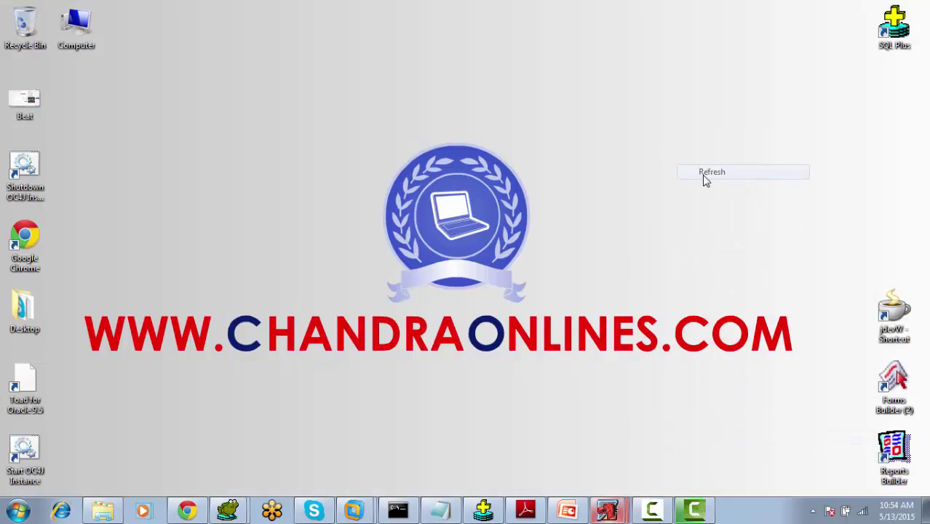
# Bring the Create Supplier browser window forward from the taskbar window list
pyautogui.moveTo(608, 511)
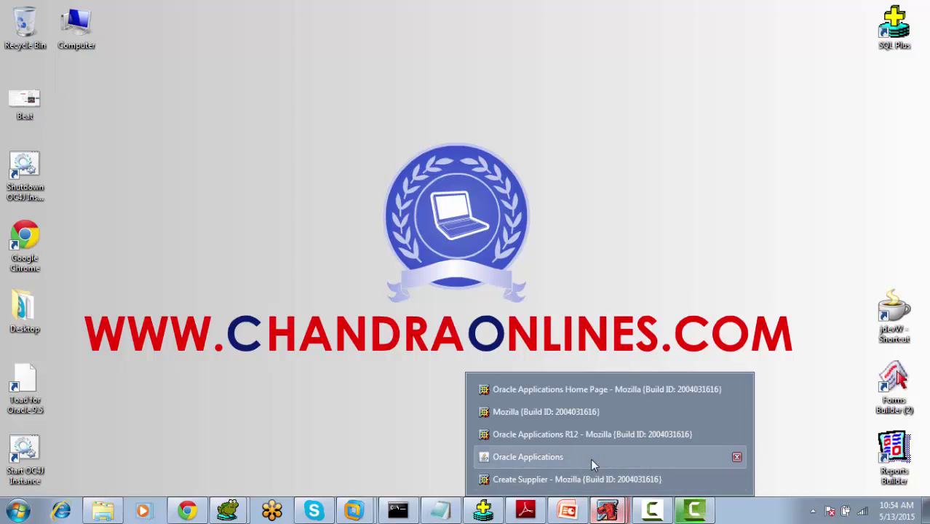
pyautogui.click(590, 458)
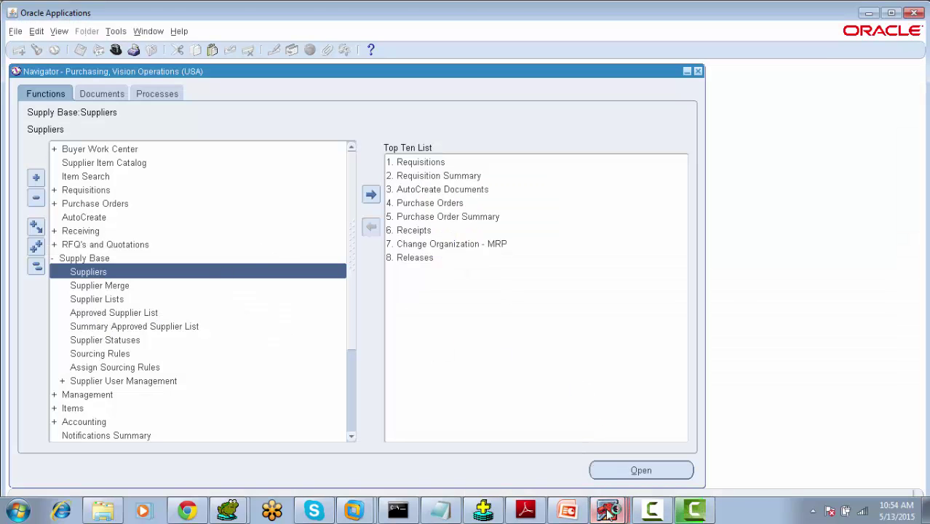
pyautogui.click(608, 511)
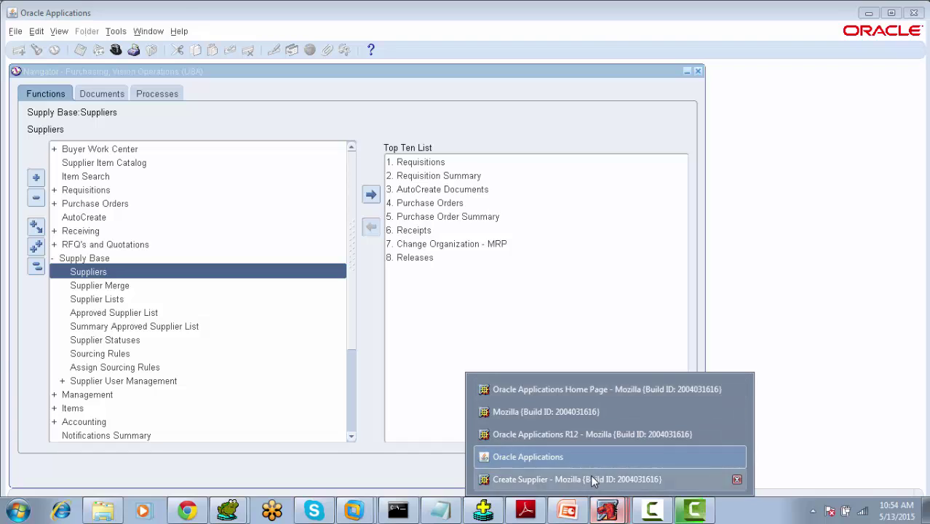
pyautogui.click(585, 479)
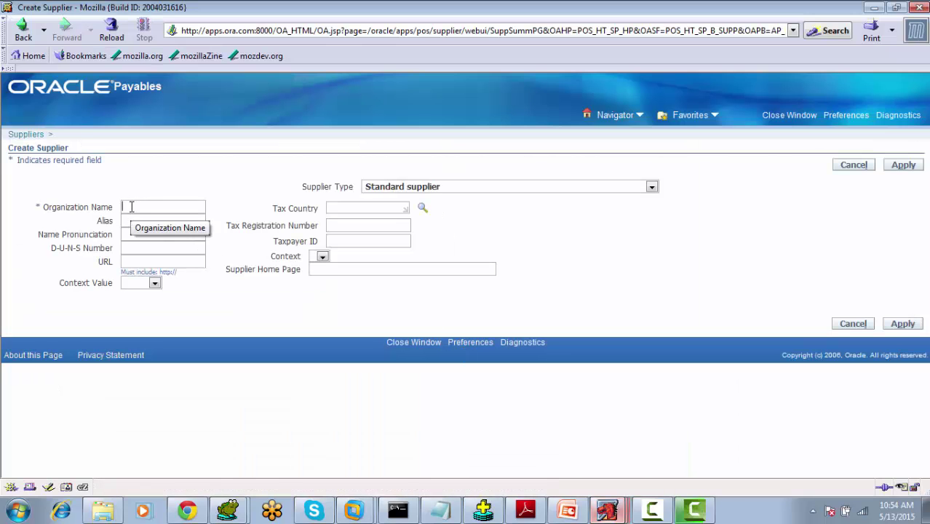
# Save the standard supplier with Organization Name 'ABC Corporation Pvt Ltd', then switch to Toad
pyautogui.write('BC')
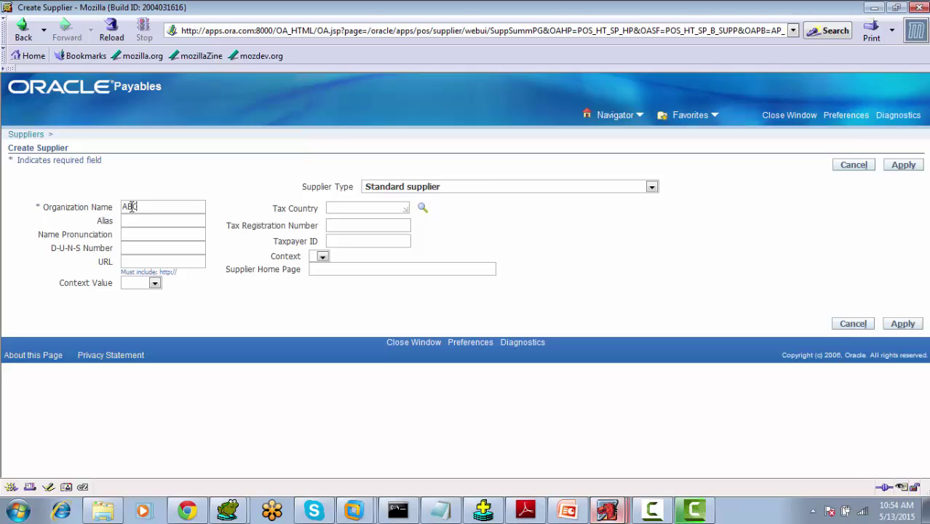
pyautogui.write(' Corporation Pvt Ltd')
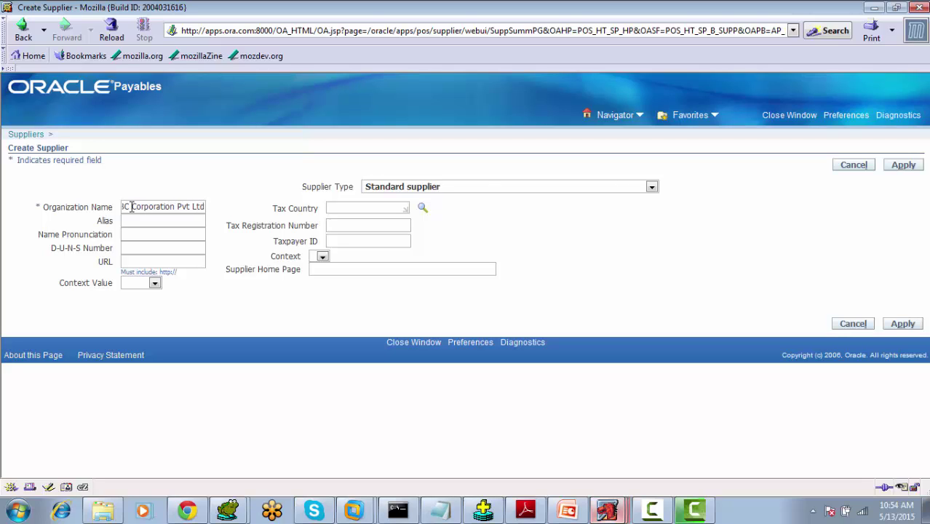
pyautogui.click(900, 166)
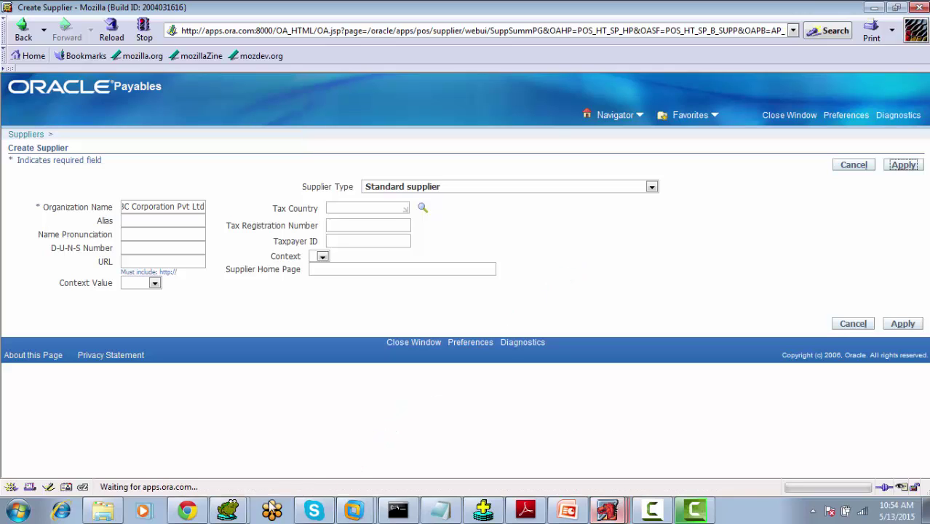
pyautogui.moveTo(227, 510)
pyautogui.click(234, 482)
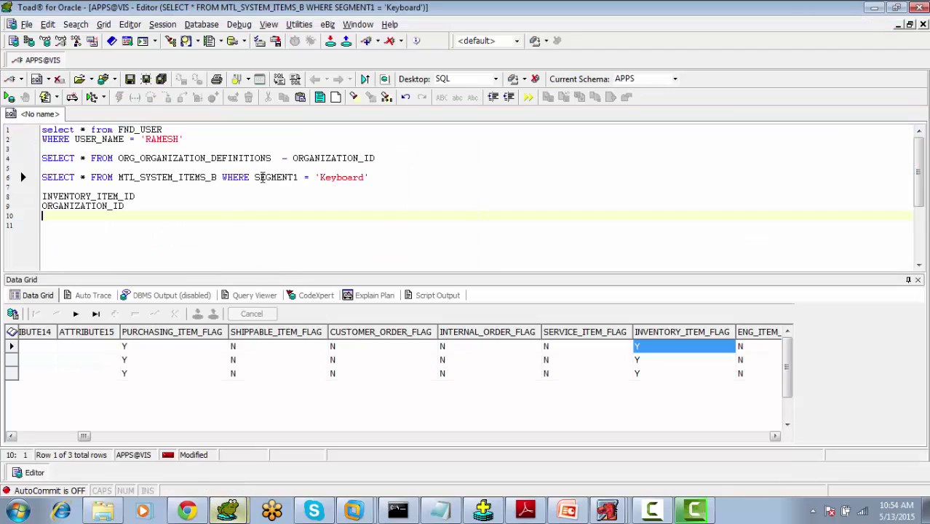
# Type an AP_SUPPLIERS query on line 11 filtering VENDOR_NAME by 'ABC Corpotation%'
pyautogui.click(202, 224)
pyautogui.press('capslock')
pyautogui.write('SELECT ')
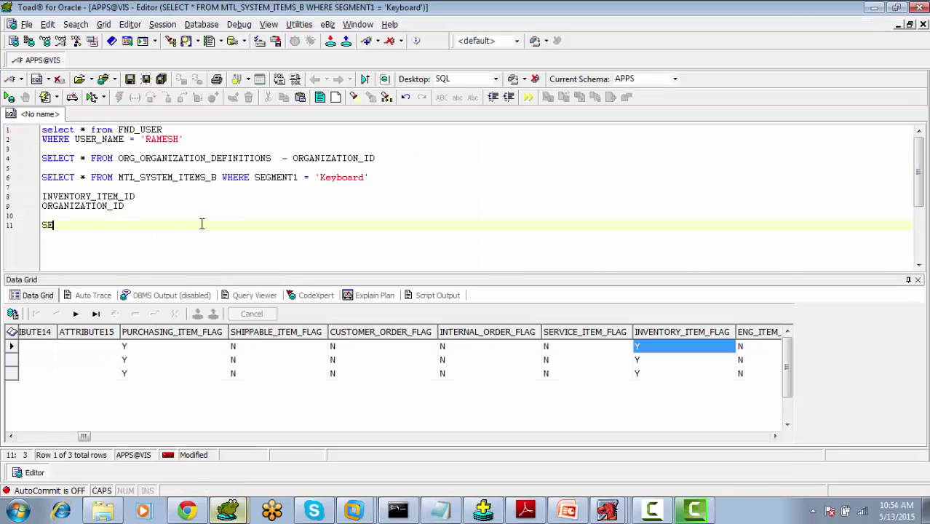
pyautogui.write('* FRO')
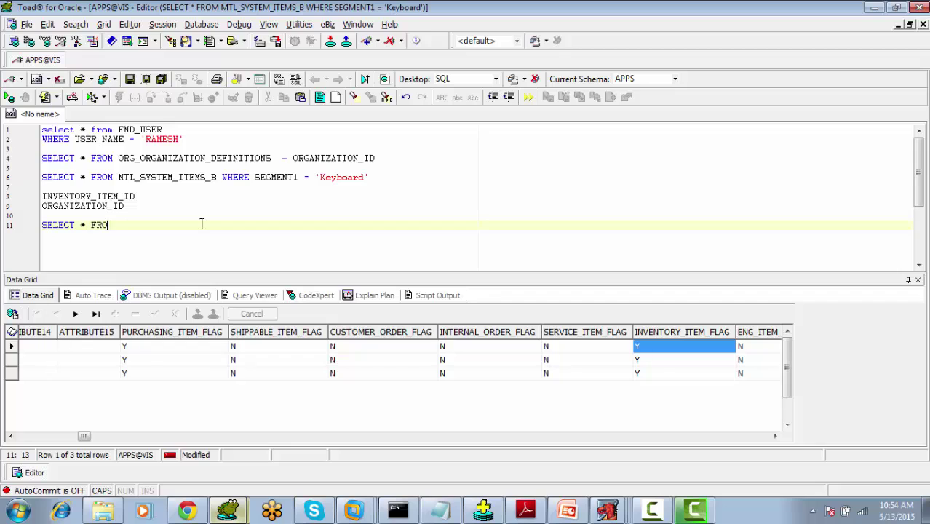
pyautogui.write('M AP_SUPPLIERS W')
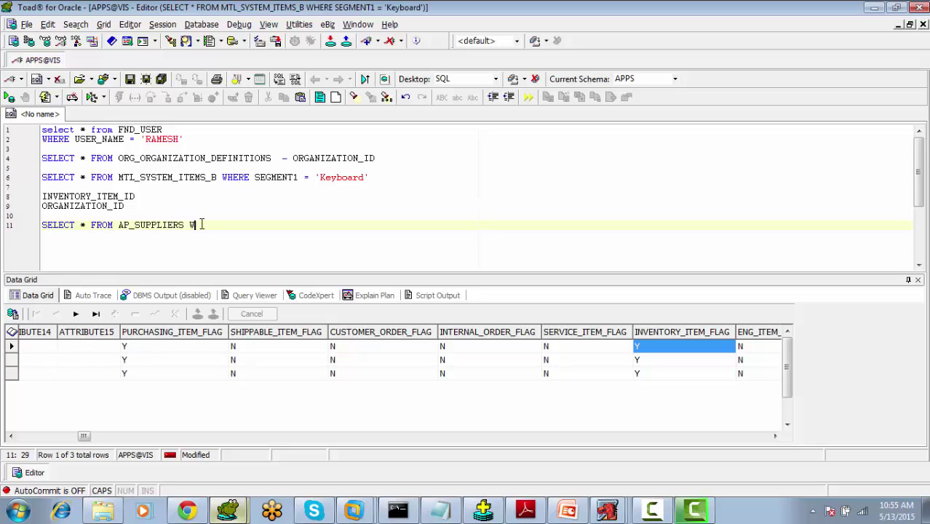
pyautogui.write('HERE VENDOR_NAME = ')
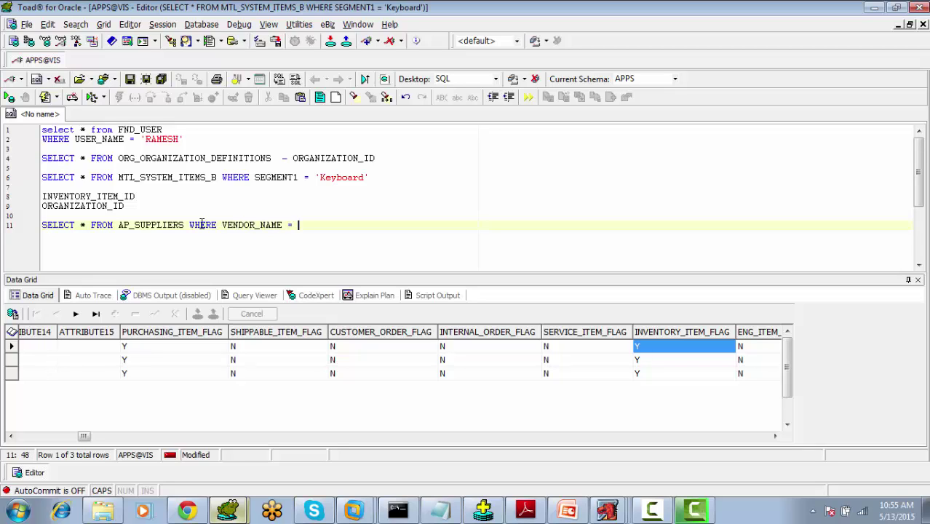
pyautogui.write("'ABC Copo")
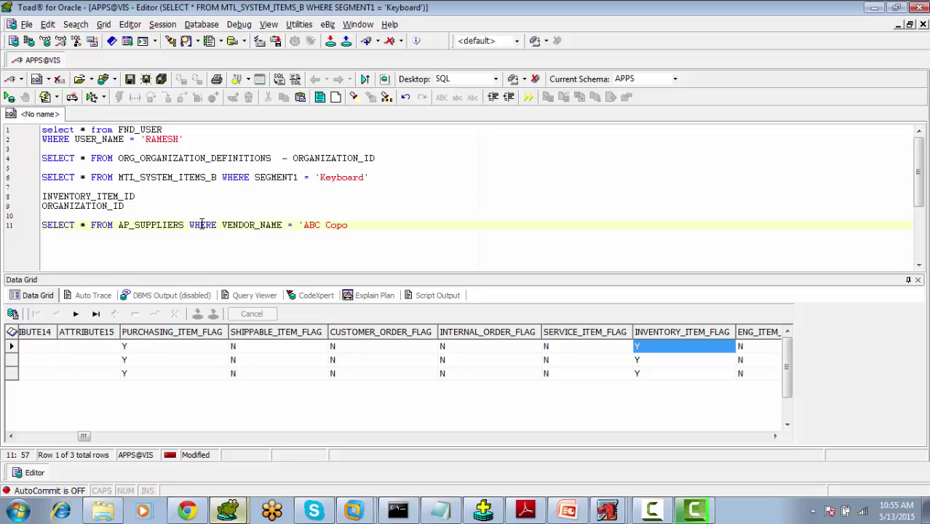
pyautogui.press('BackSpace')
pyautogui.press('BackSpace')
pyautogui.write('rpotation%')
# Change '=' to 'like', fix the quoting errors, and run the query with F9, returning no rows
pyautogui.click(202, 224)
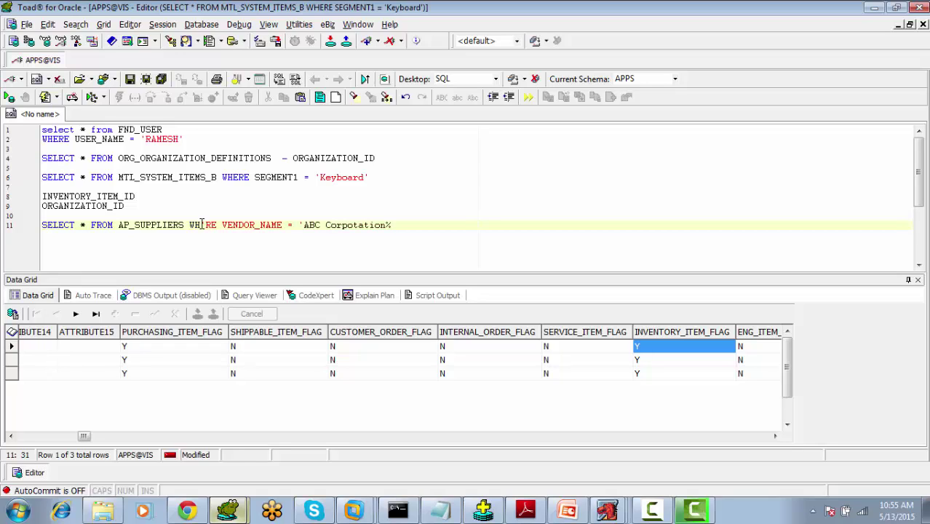
pyautogui.doubleClick(291, 225)
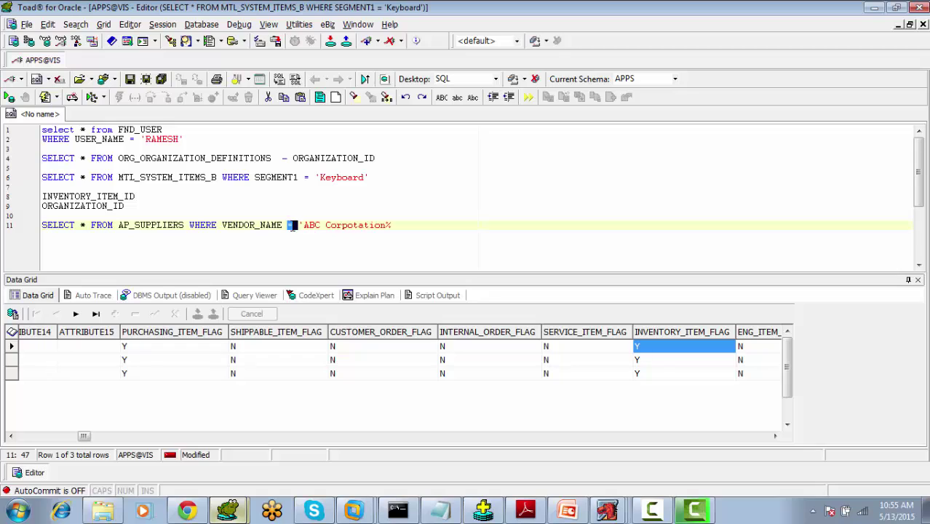
pyautogui.write('like')
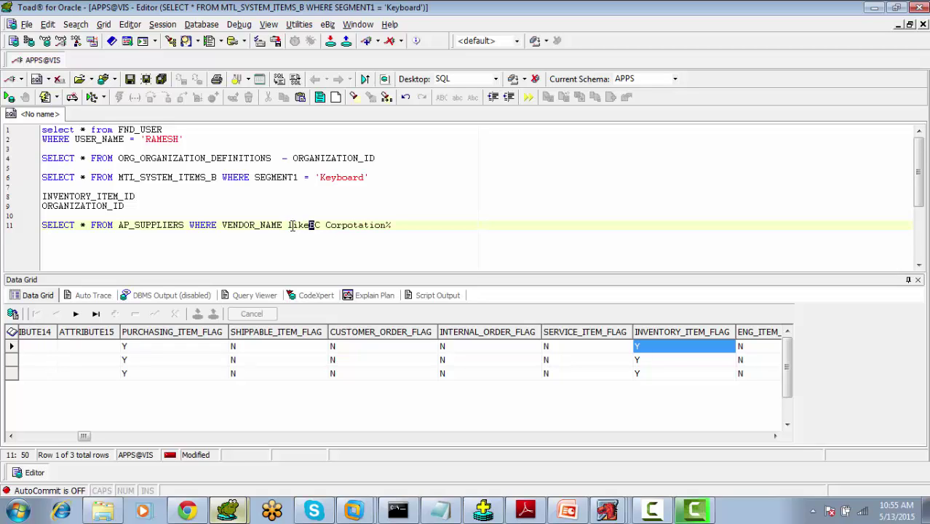
pyautogui.press('Insert')
pyautogui.write("'A")
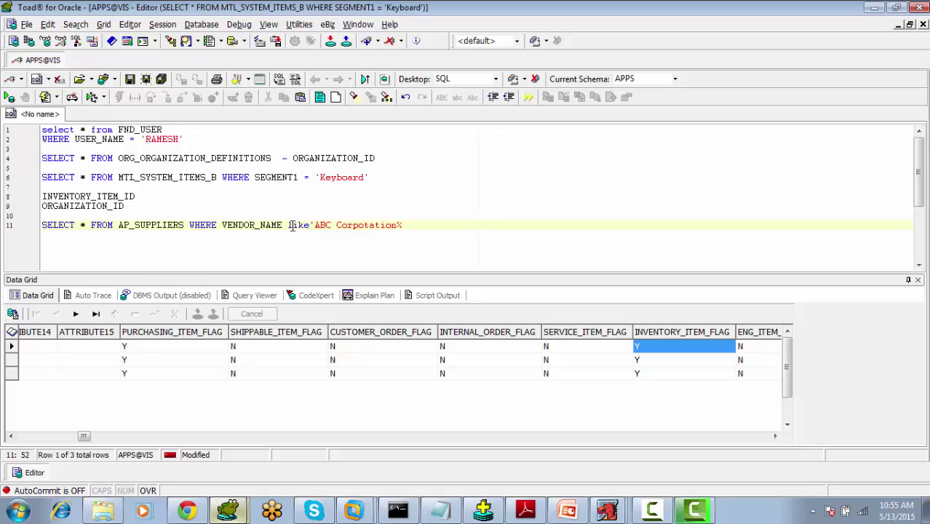
pyautogui.press('F9')
pyautogui.press('Return')
pyautogui.press('Insert')
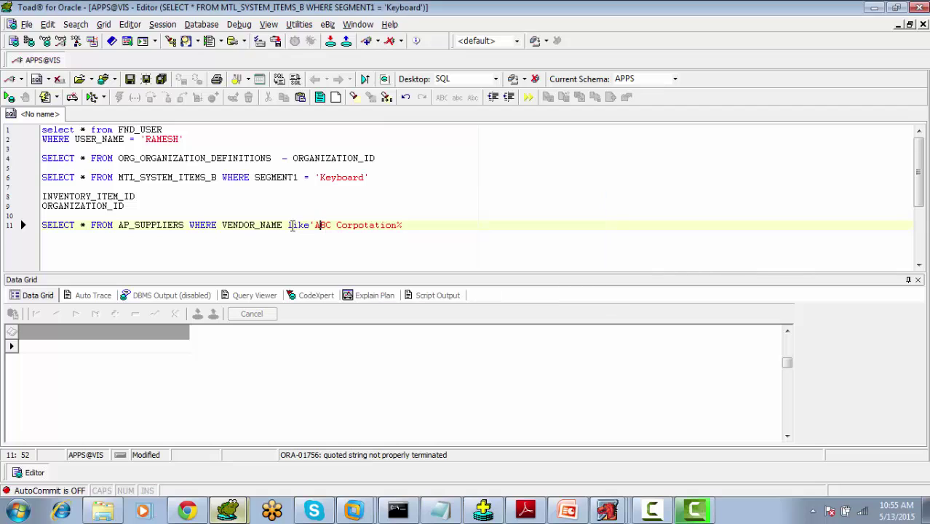
pyautogui.press('Left')
pyautogui.press('Left')
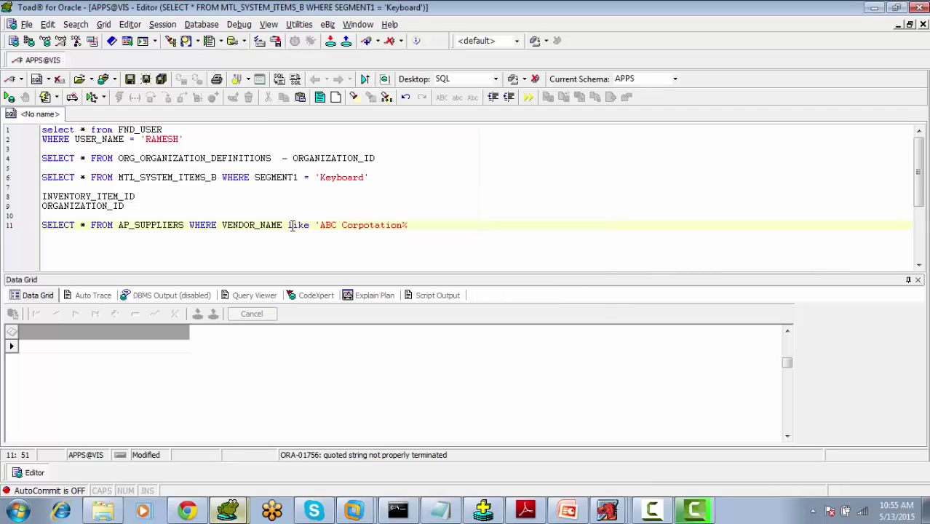
pyautogui.press('F9')
pyautogui.press('Return')
pyautogui.press('End')
pyautogui.write("'")
pyautogui.press('F9')
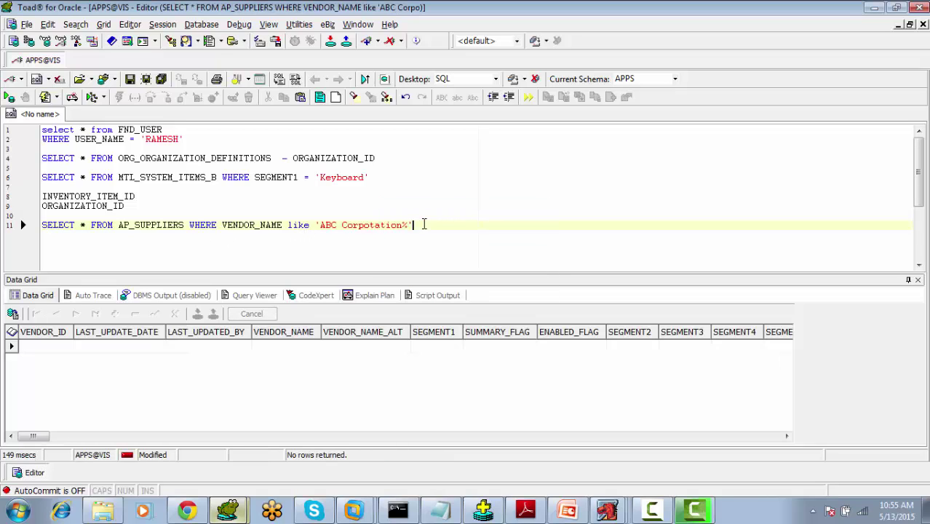
# Copy the exact supplier name from the ABC Corporation Pvt Ltd page in the browser
pyautogui.moveTo(608, 510)
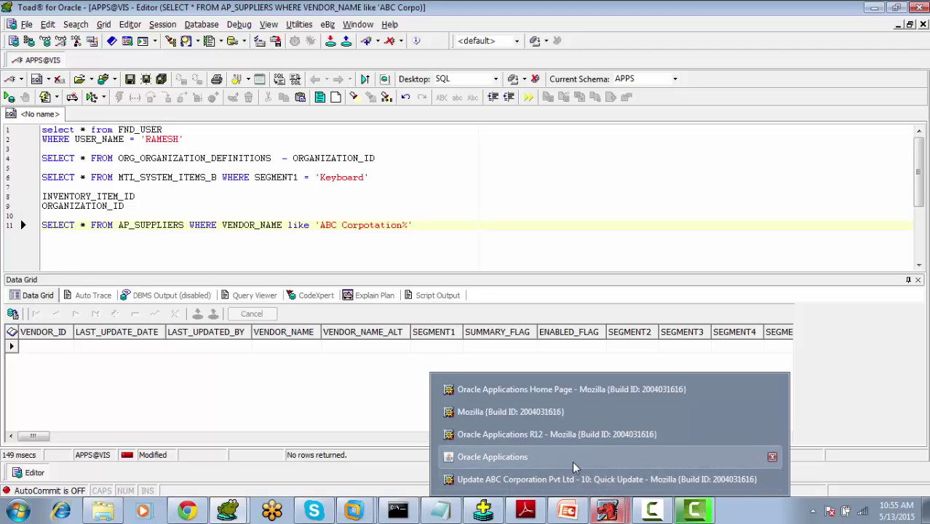
pyautogui.click(566, 479)
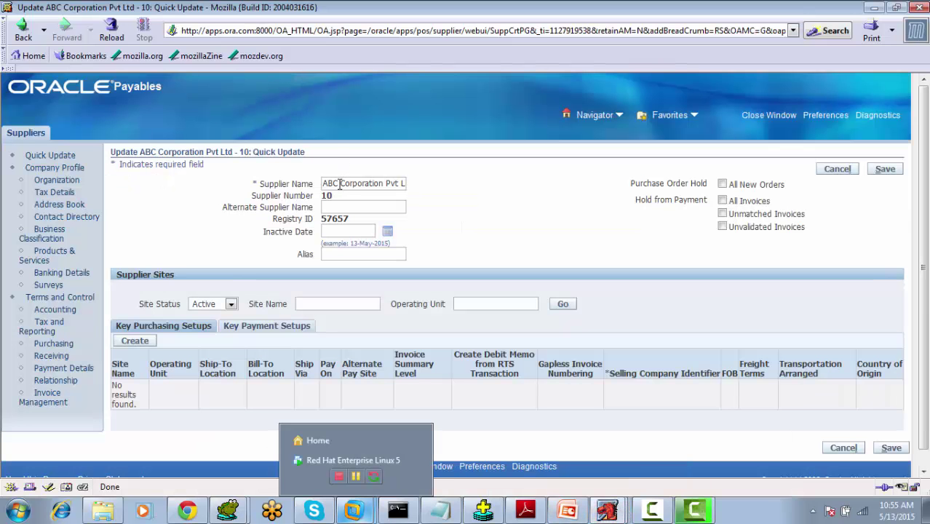
pyautogui.moveTo(324, 183); pyautogui.dragTo(427, 185)
pyautogui.hotkey('ctrl', 'c')
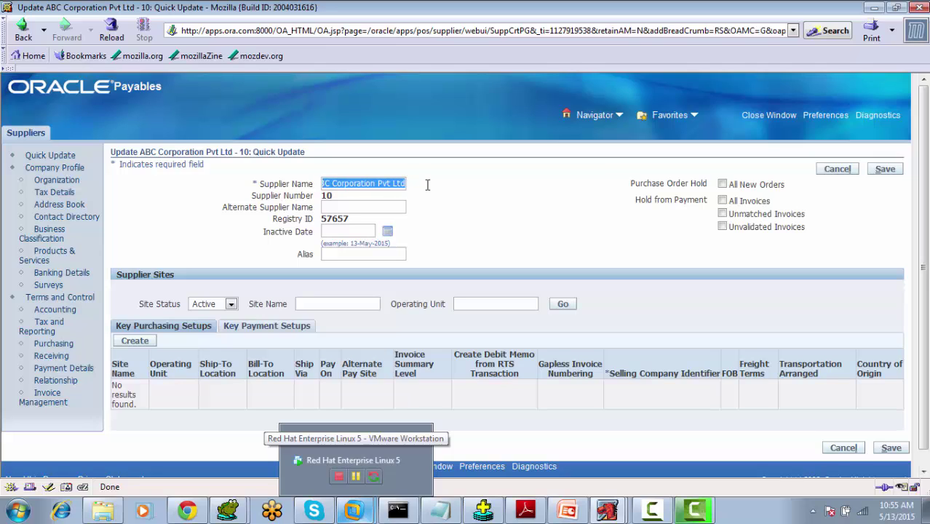
pyautogui.click(338, 203)
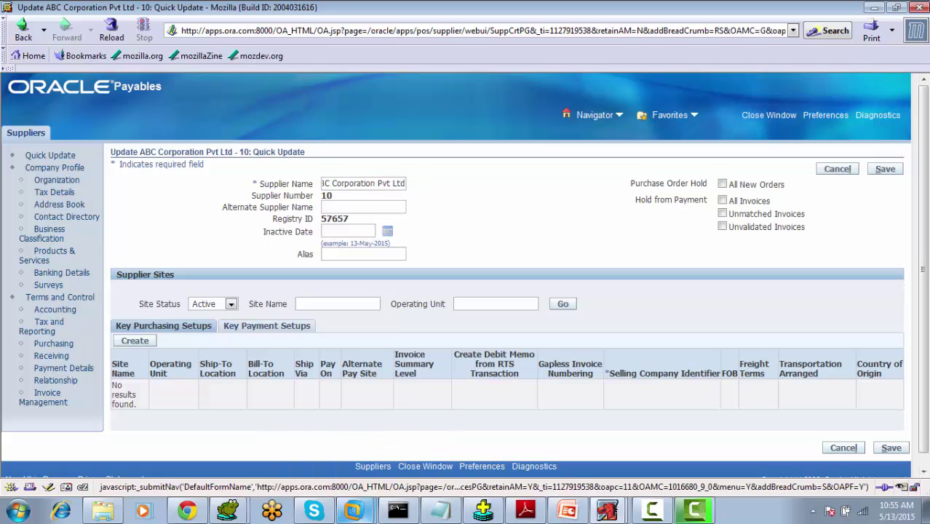
# Rerun the query with VENDOR_NAME = the pasted exact name; check supplier number 10, VENDOR_ID 35169
pyautogui.moveTo(227, 509)
pyautogui.click(219, 478)
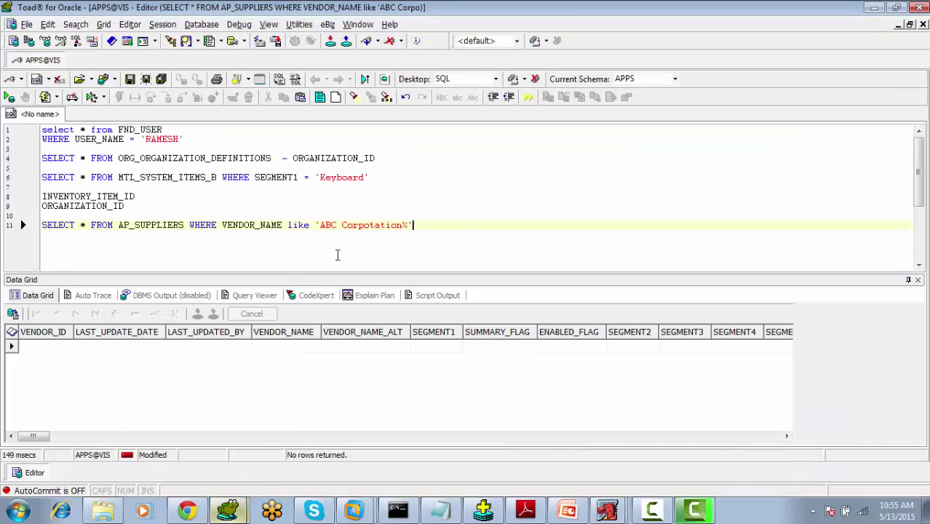
pyautogui.moveTo(287, 225); pyautogui.dragTo(433, 230)
pyautogui.write("='")
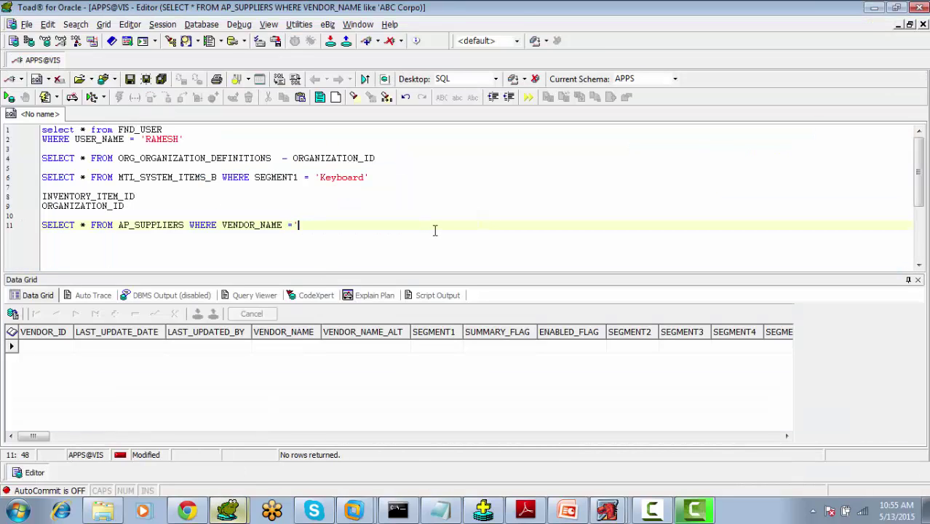
pyautogui.hotkey('ctrl', 'v')
pyautogui.write("'")
pyautogui.press('F9')
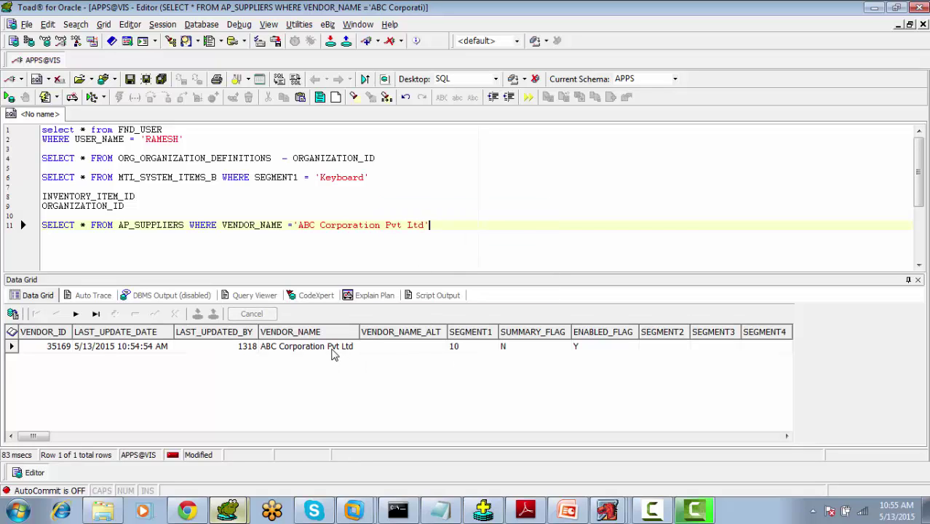
pyautogui.click(333, 351)
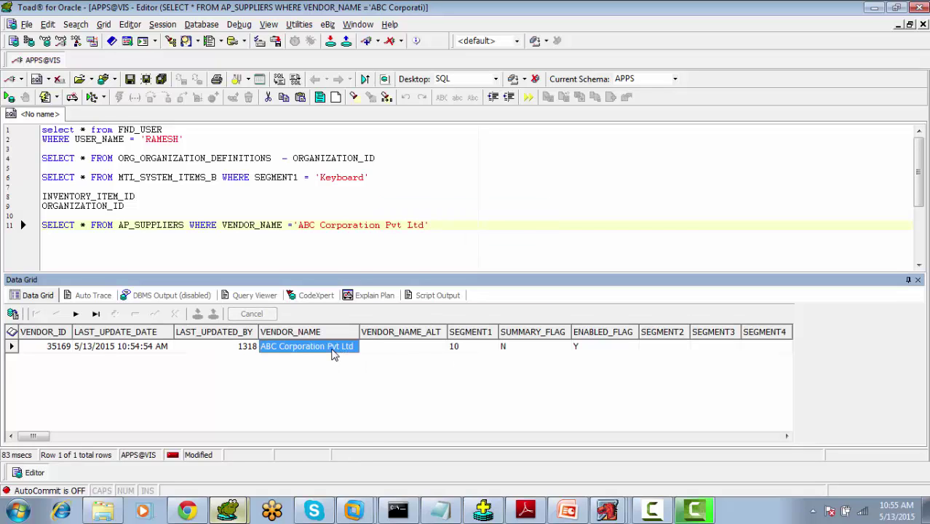
pyautogui.click(458, 352)
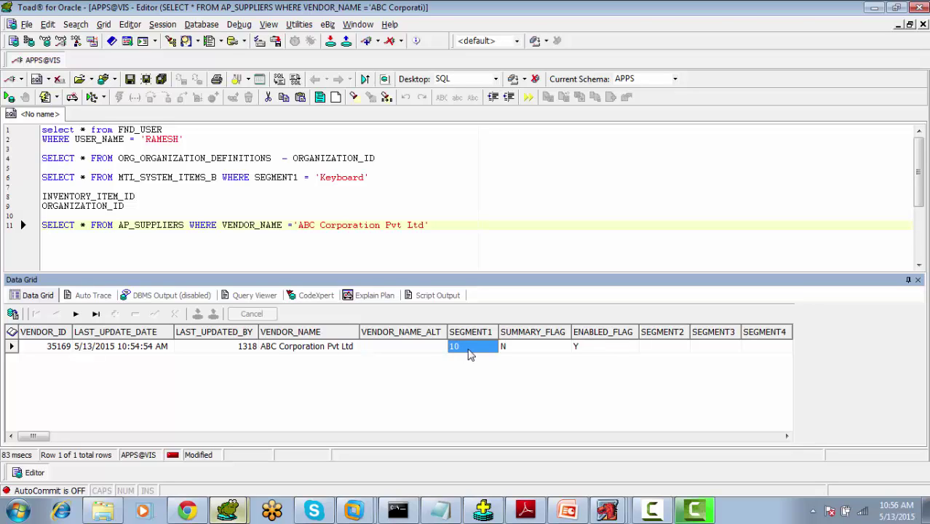
pyautogui.click(58, 348)
# Append the note '-VENDOR_ID=35169' after the query, closing a stray browser window midway
pyautogui.click(494, 226)
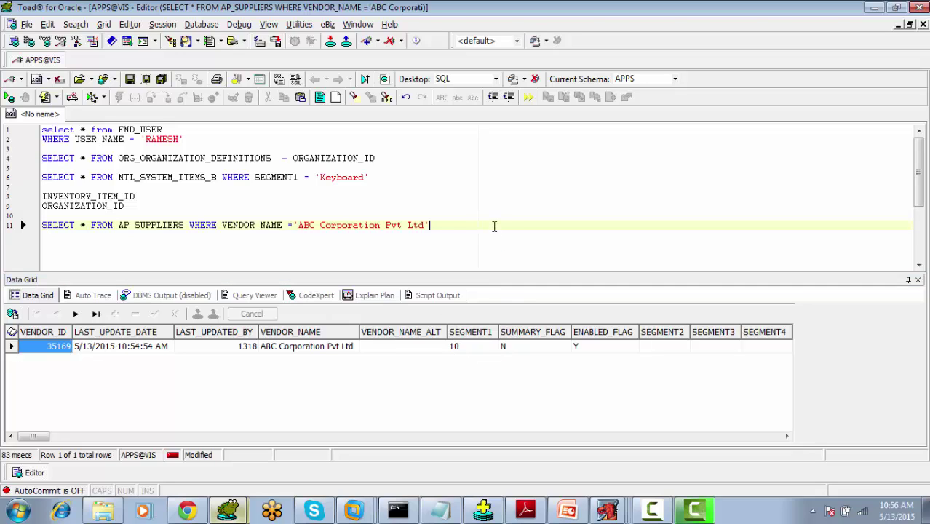
pyautogui.write('-')
pyautogui.press('capslock')
pyautogui.write('VENDOR_')
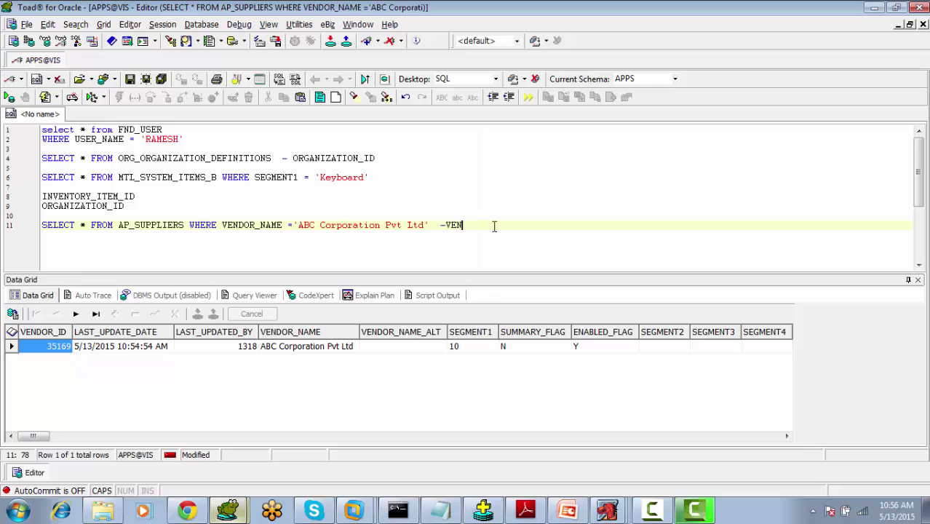
pyautogui.write('ID')
pyautogui.press('Return')
pyautogui.press('Return')
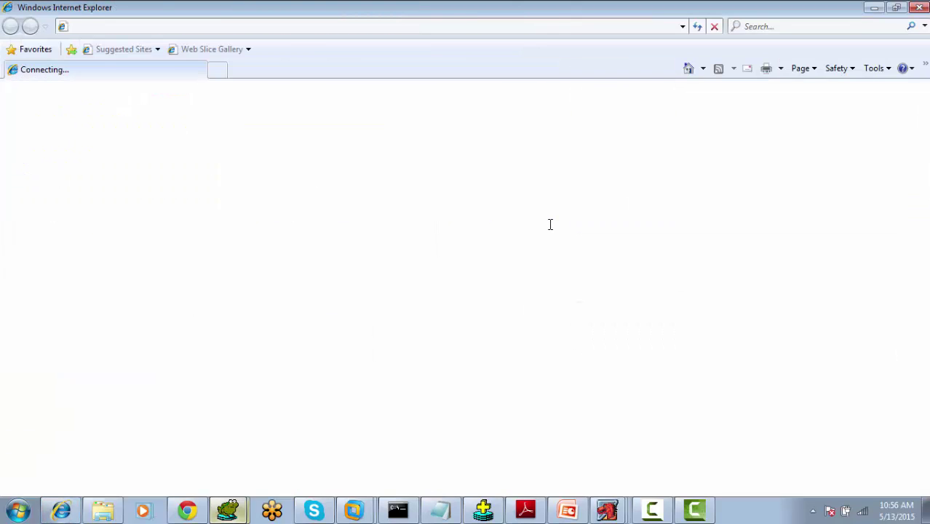
pyautogui.click(890, 7)
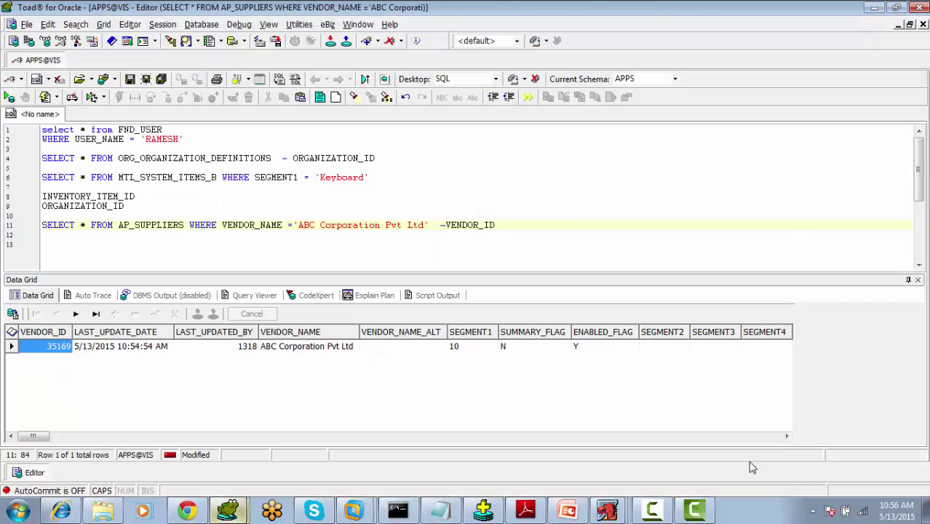
pyautogui.moveTo(692, 513)
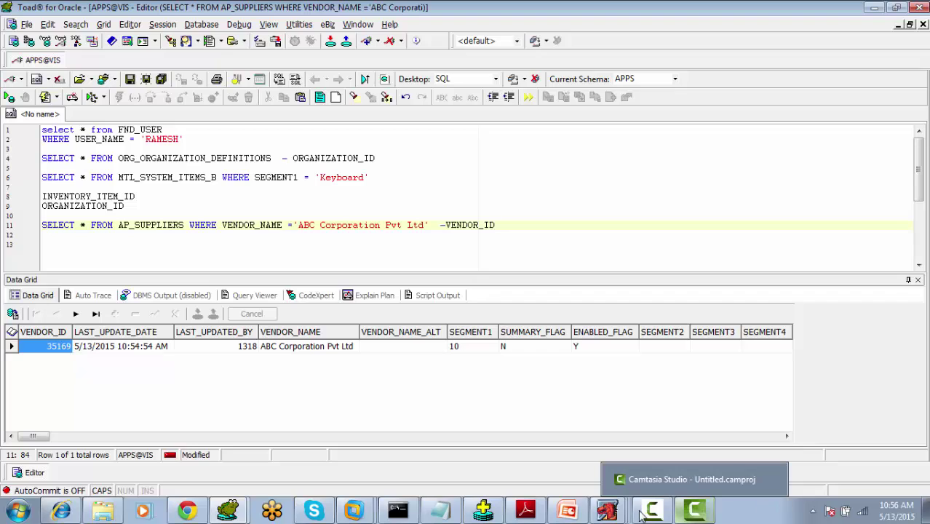
pyautogui.click(692, 513)
pyautogui.click(864, 454)
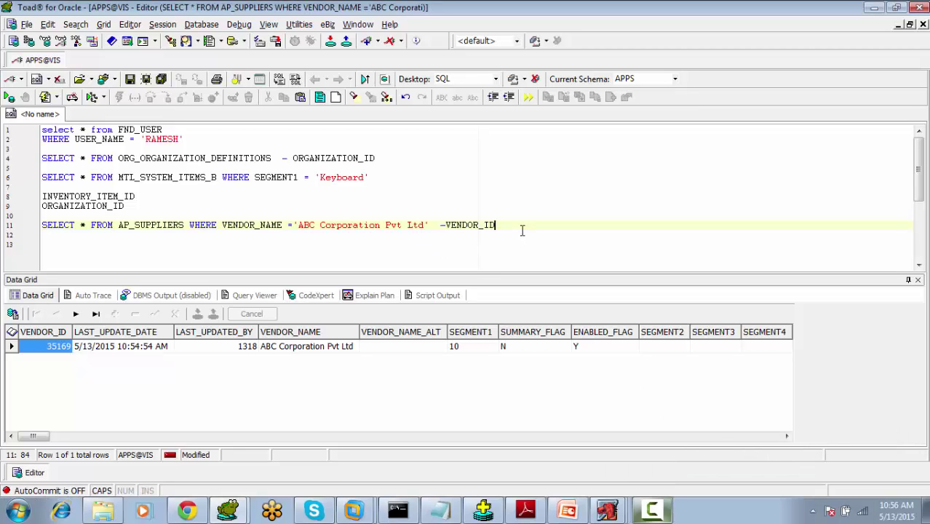
pyautogui.write('=35169')
pyautogui.press('Return')
pyautogui.press('Return')
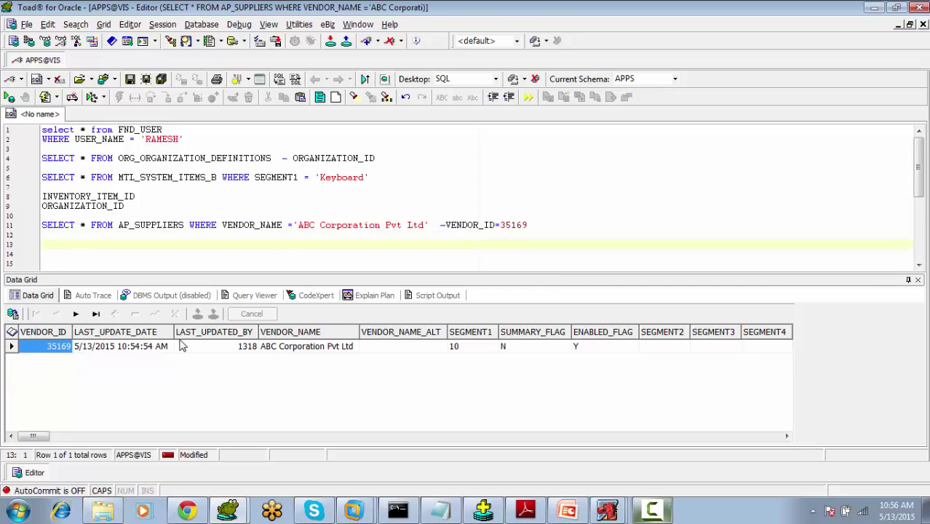
pyautogui.click(457, 347)
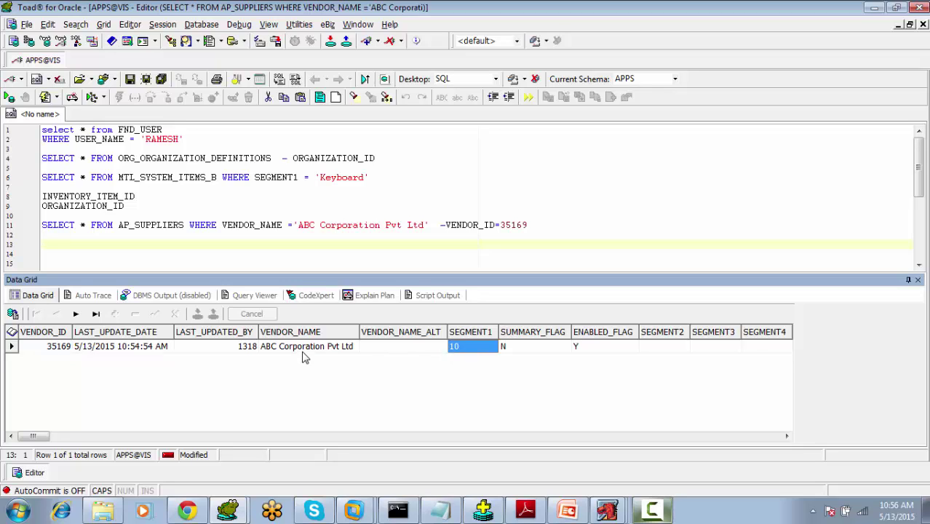
pyautogui.click(303, 348)
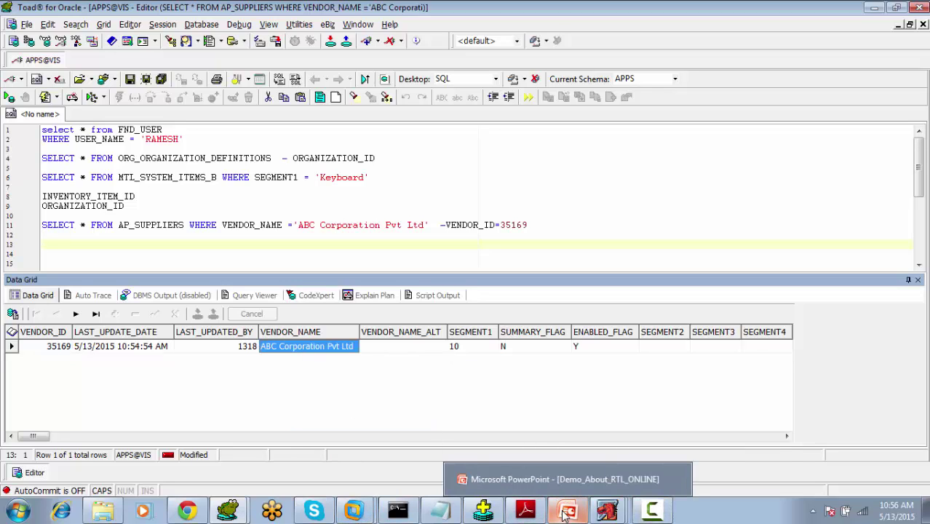
# From the supplier's Quick Update page, open Address Book and start creating a new address
pyautogui.moveTo(608, 509)
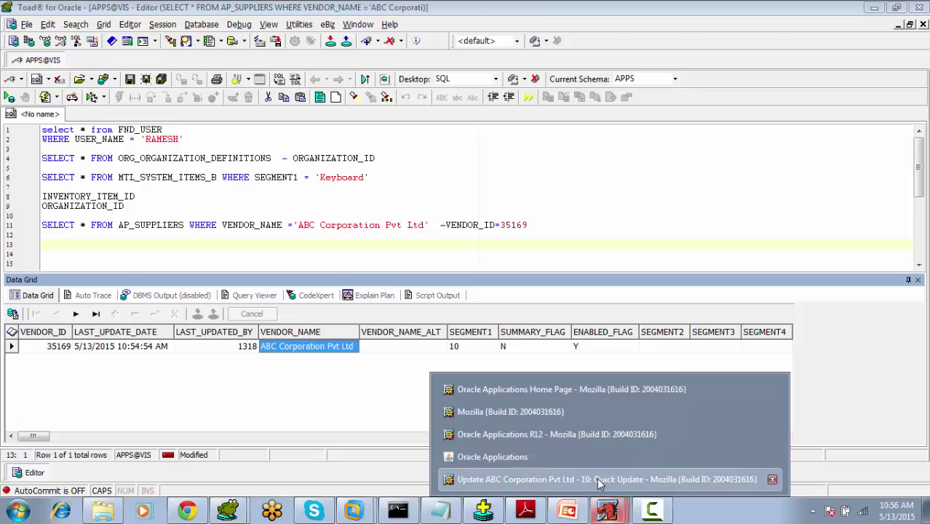
pyautogui.click(604, 479)
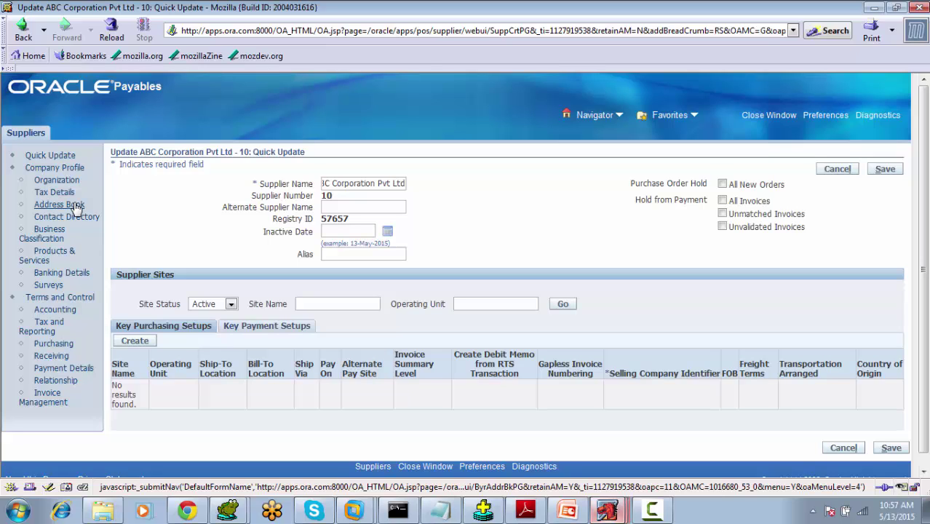
pyautogui.click(60, 205)
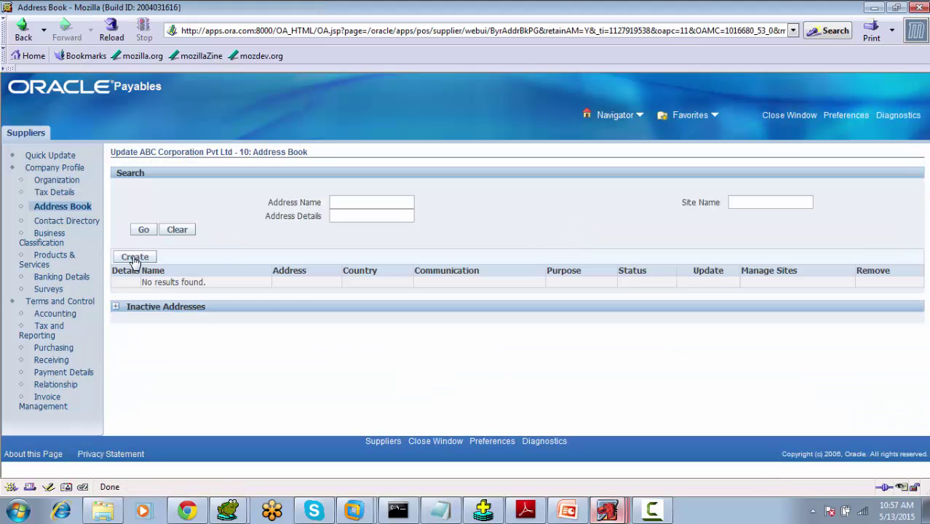
pyautogui.click(135, 258)
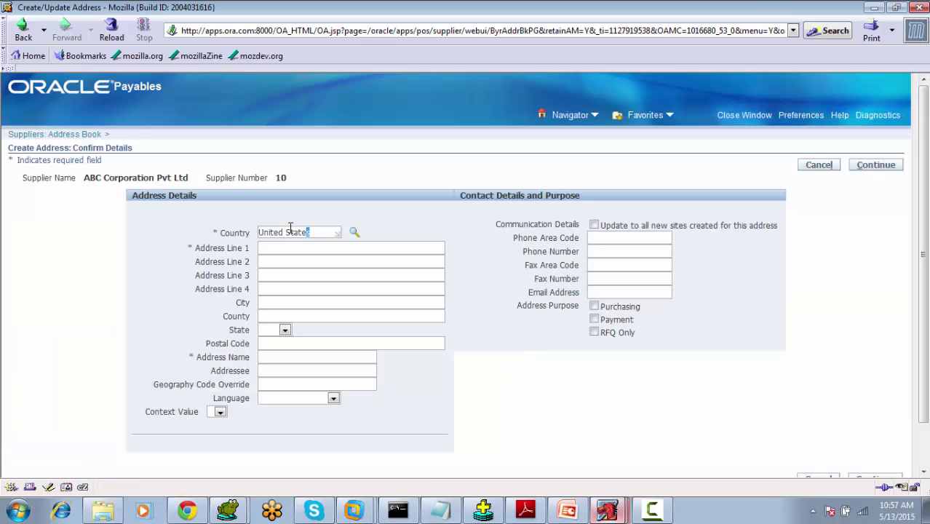
# Enter country India, SR Nagar, Hyderabad, TELANGANA 500038, with Address Name 'SR Nagar'
pyautogui.moveTo(309, 231); pyautogui.dragTo(262, 222)
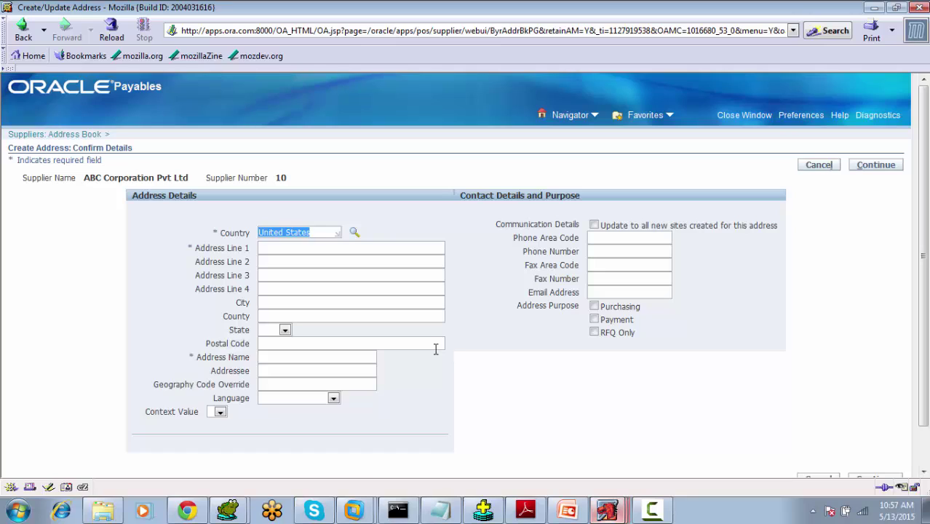
pyautogui.write('INDIA')
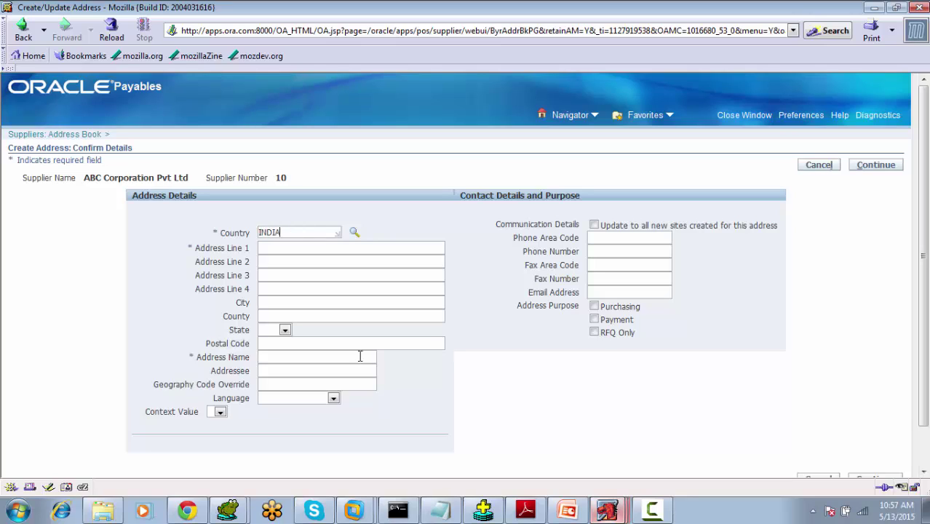
pyautogui.click(268, 247)
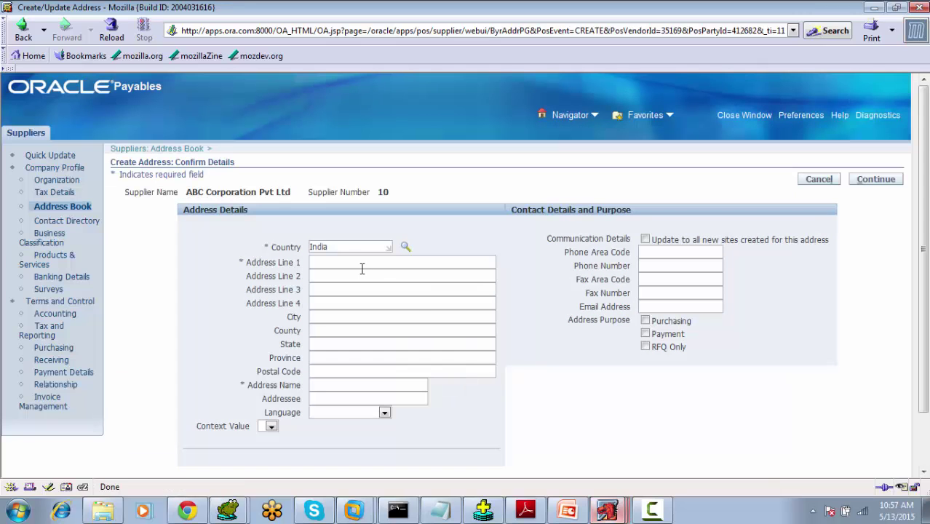
pyautogui.click(344, 259)
pyautogui.write('SR Nagar')
pyautogui.write('Hyderaba')
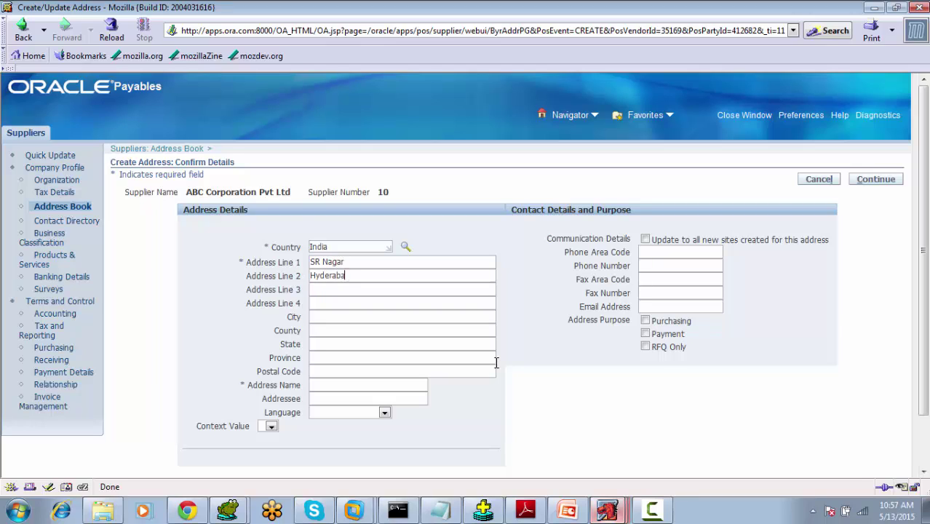
pyautogui.write('HYD')
pyautogui.press('Tab')
pyautogui.write('INDIA')
pyautogui.write('TELANGANA')
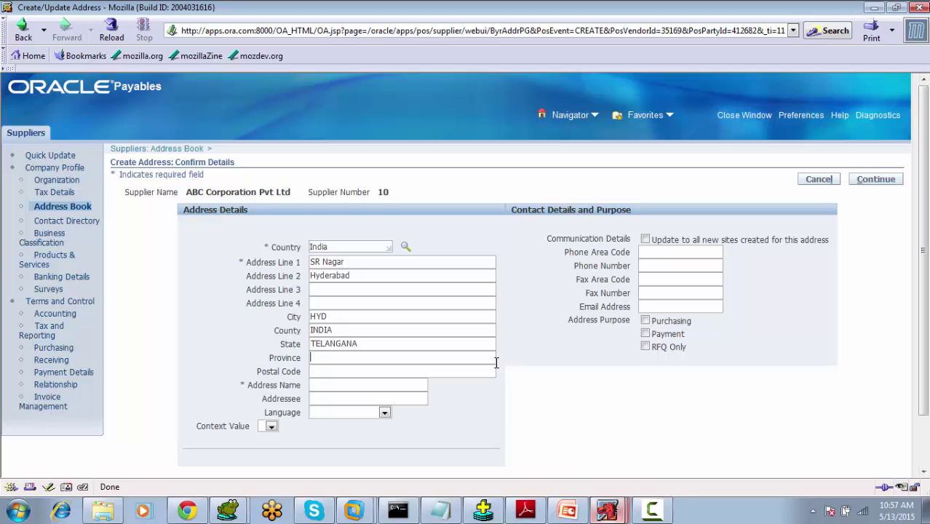
pyautogui.write('500038')
pyautogui.press('Tab')
pyautogui.write('SR Nagar')
pyautogui.click(385, 413)
pyautogui.click(370, 433)
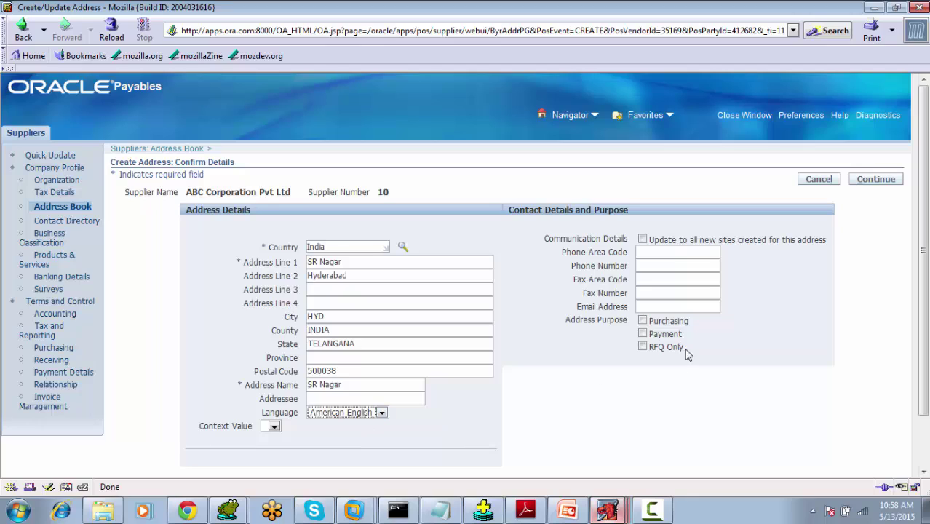
pyautogui.click(648, 251)
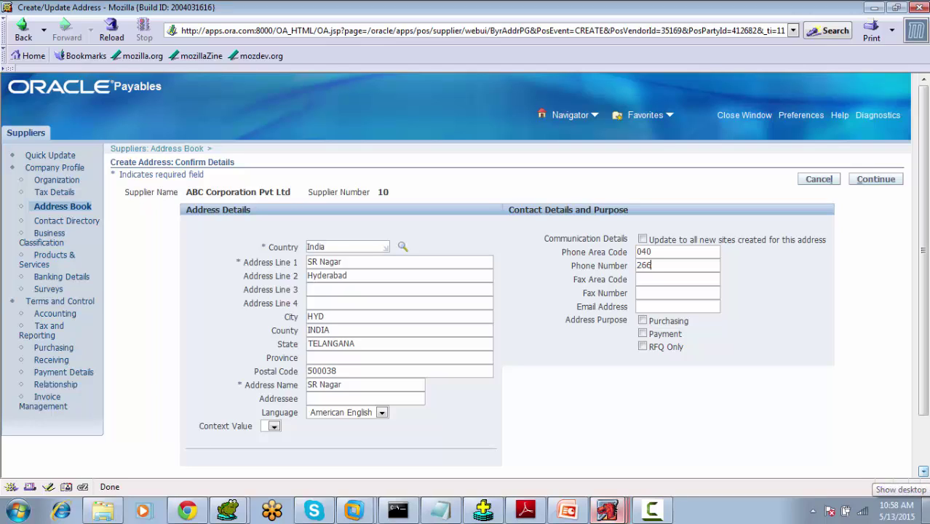
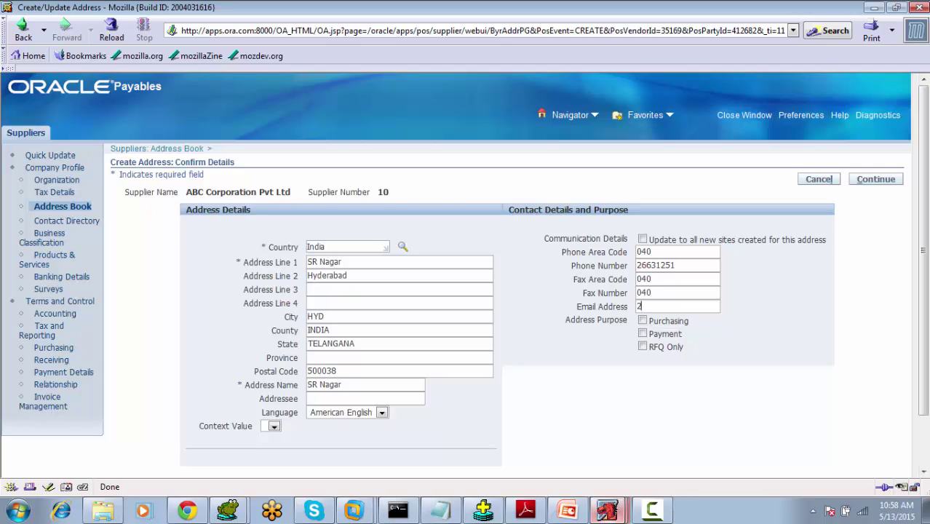
pyautogui.write('6631251')
pyautogui.moveTo(594, 322); pyautogui.dragTo(617, 324)
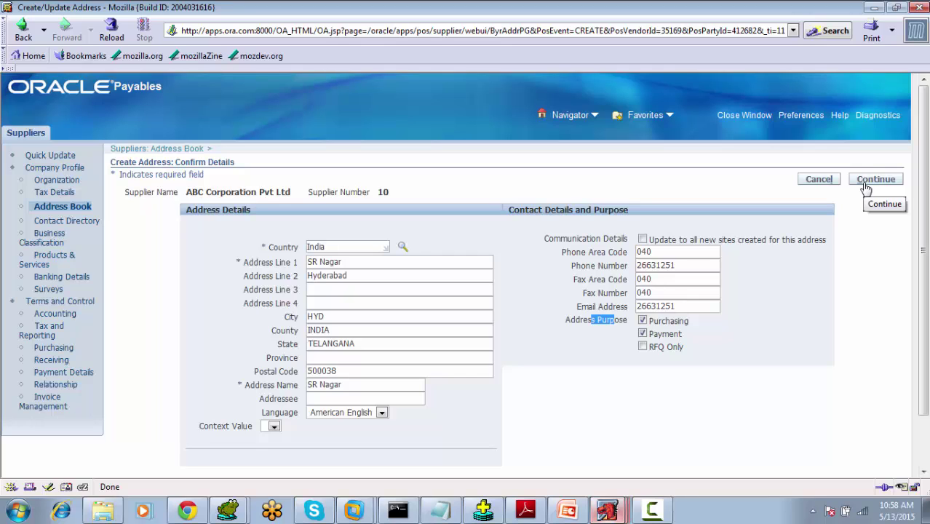
# Submit the address, complete the invalid contact e-mail address, resubmit, and choose 'Never for this site'
pyautogui.click(866, 188)
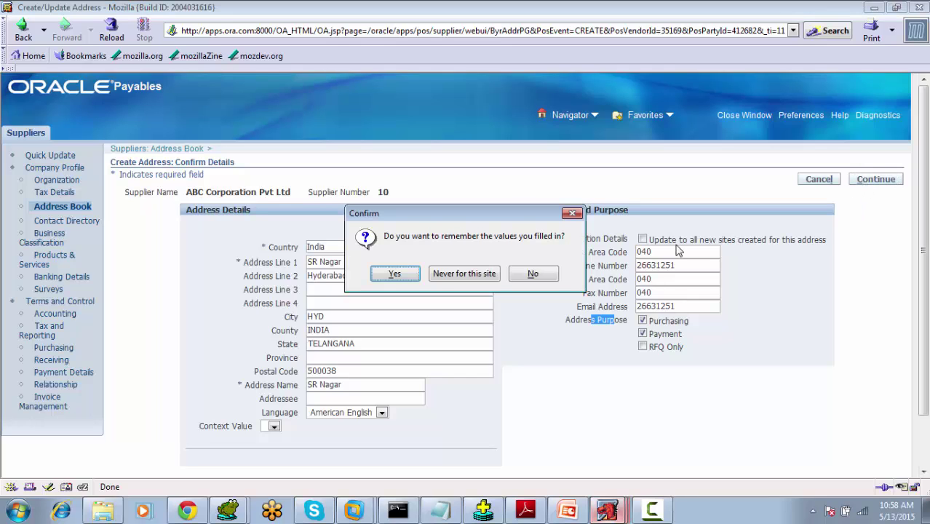
pyautogui.click(394, 274)
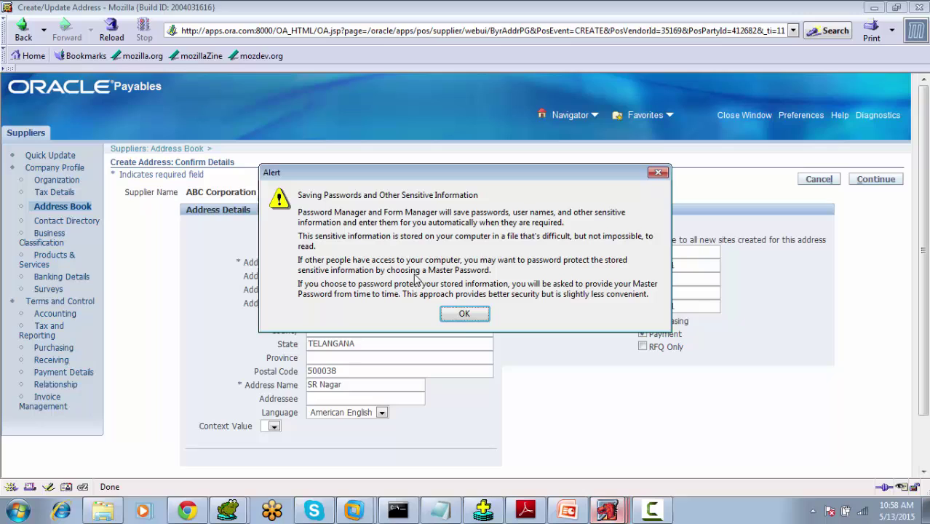
pyautogui.click(461, 317)
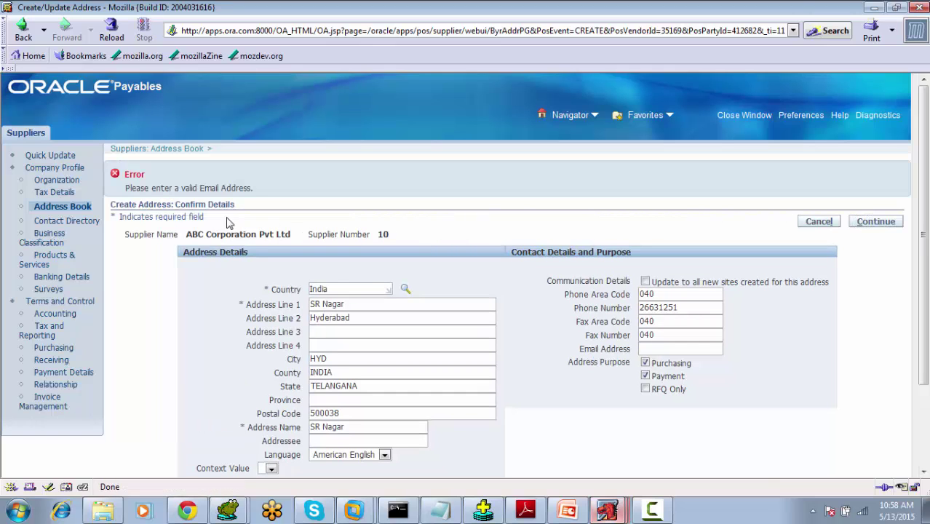
pyautogui.moveTo(125, 188); pyautogui.dragTo(252, 191)
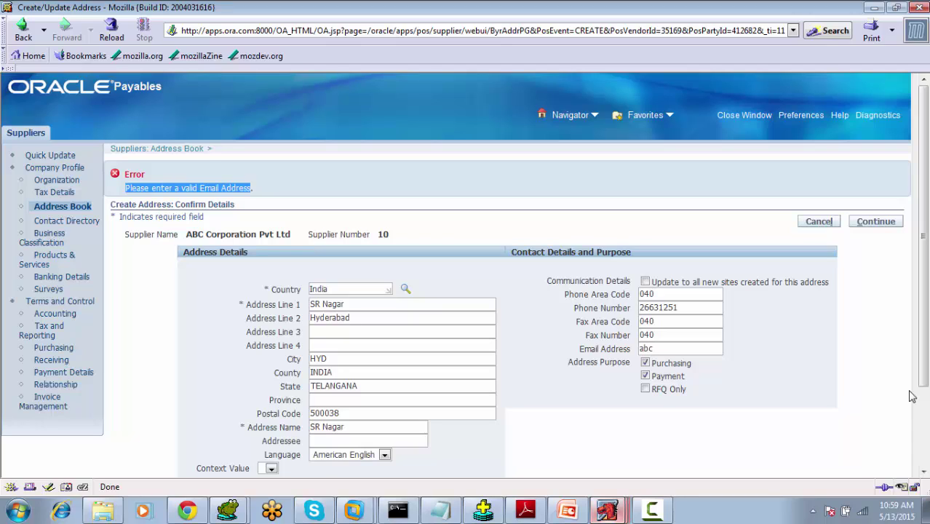
pyautogui.write('Corp.com')
pyautogui.click(877, 227)
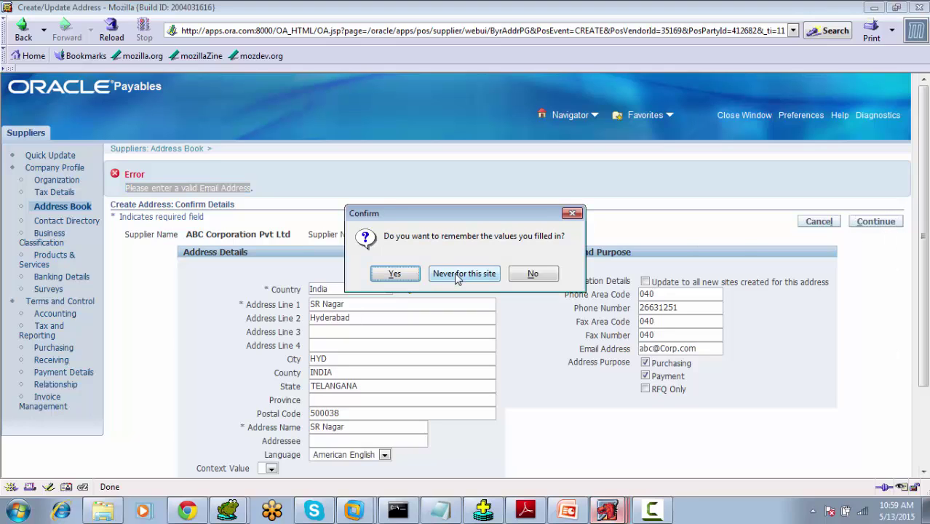
pyautogui.click(463, 274)
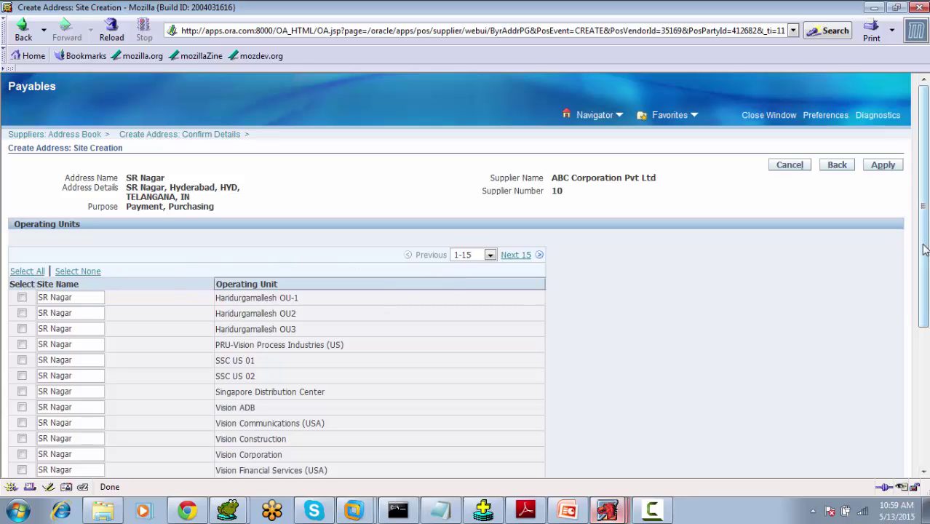
# Select Vision Operations as the operating unit for the SR Nagar site
pyautogui.moveTo(924, 249); pyautogui.dragTo(925, 306)
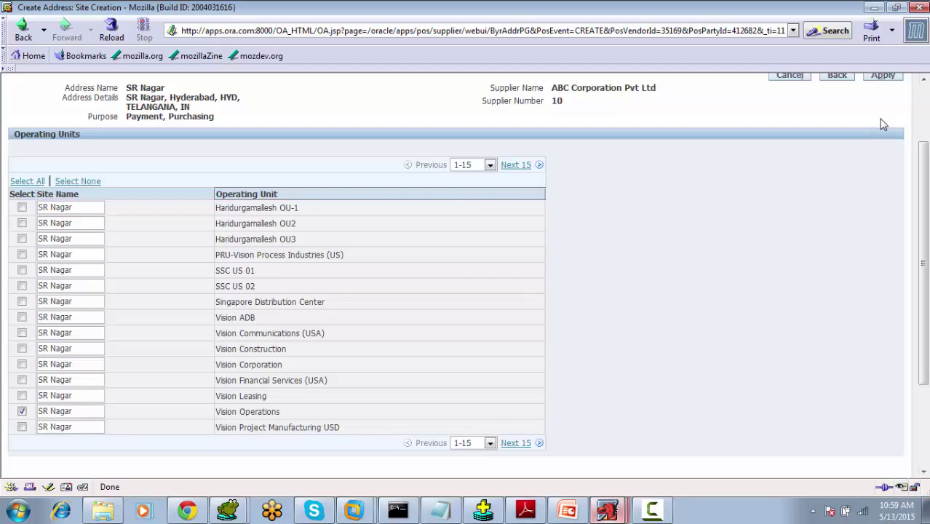
pyautogui.click(884, 77)
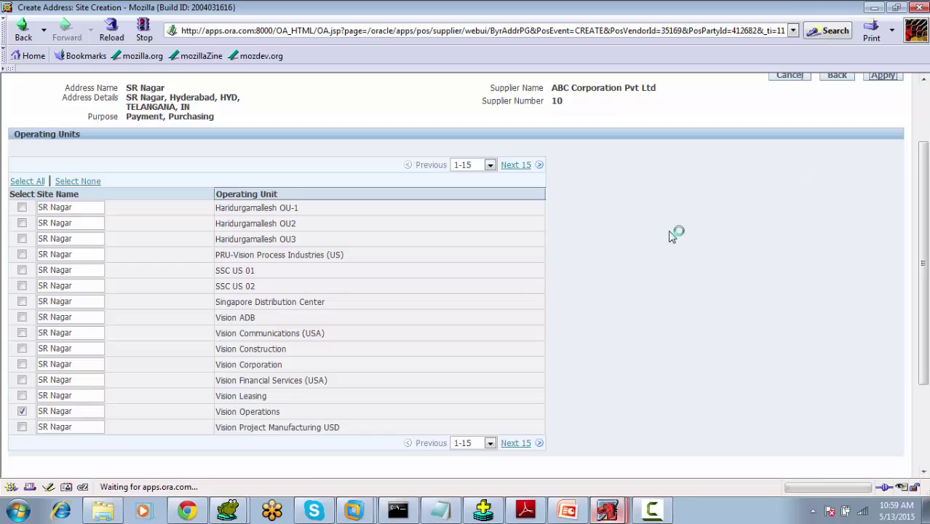
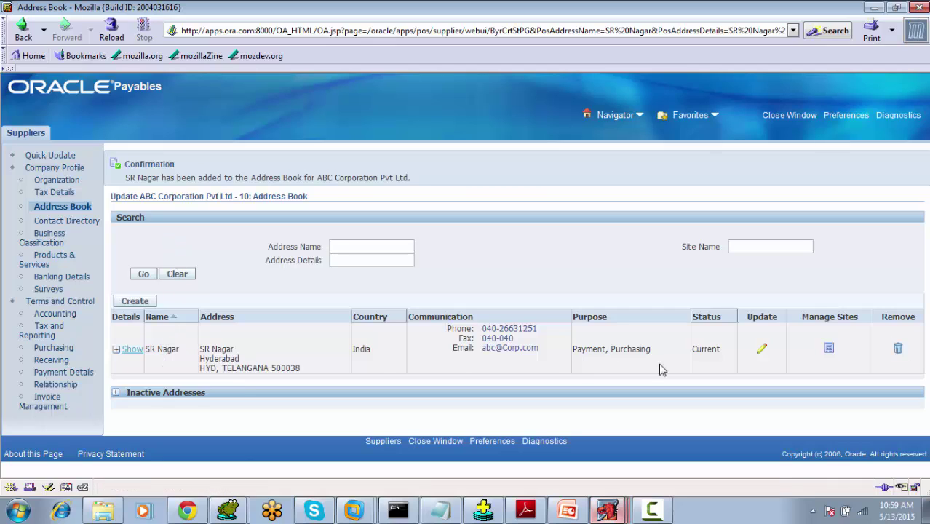
# Open the SR Nagar address for update and apply it unchanged
pyautogui.click(761, 351)
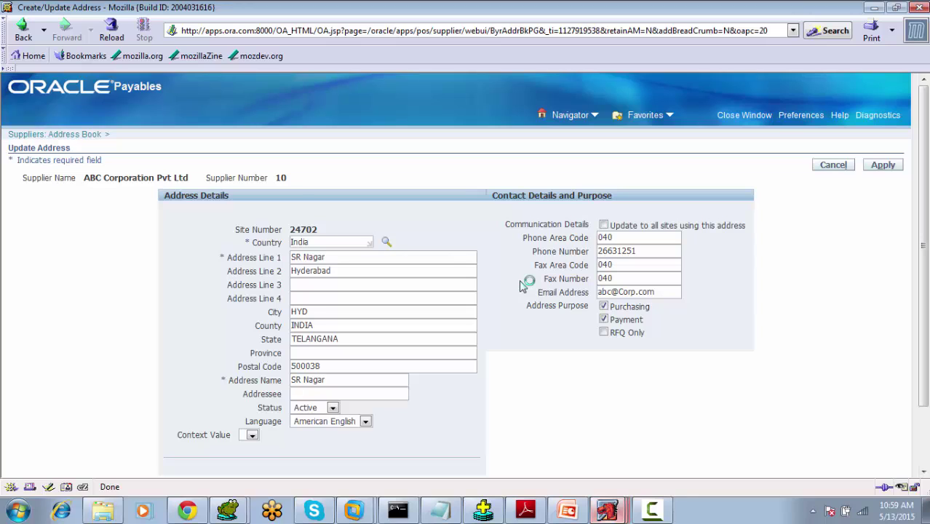
pyautogui.click(885, 166)
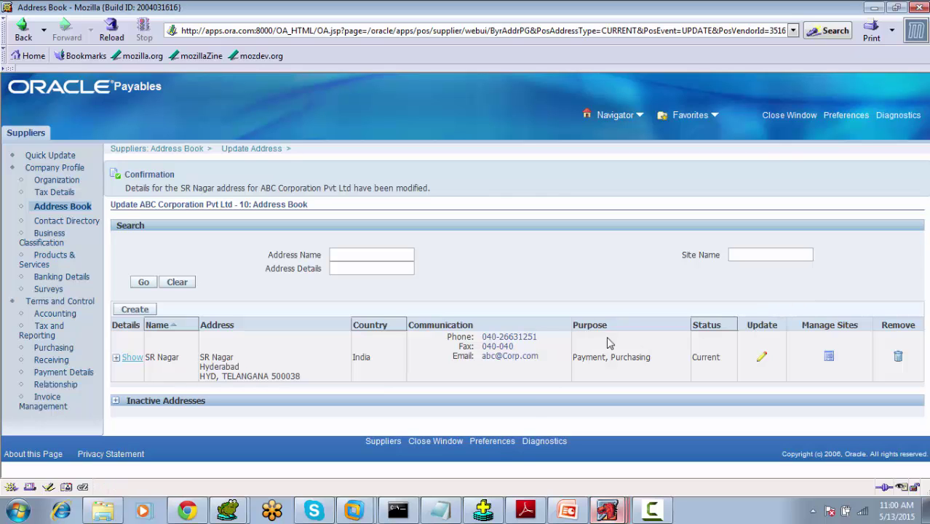
# Run SELECT * FROM AP_SUPPLIER_SITES_ALL WHERE VENDOR_ID = 35169, returning site 6911 SR NAGAR
pyautogui.moveTo(227, 509)
pyautogui.click(236, 482)
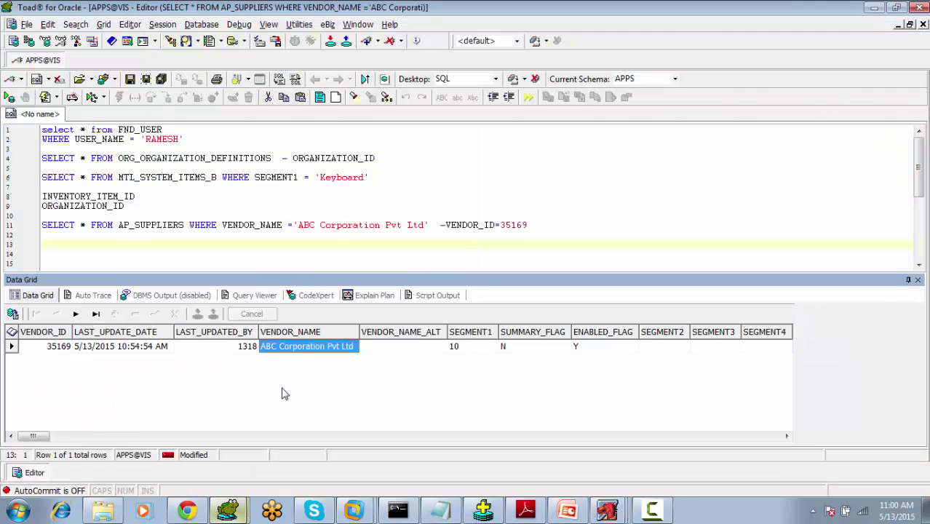
pyautogui.press('capslock')
pyautogui.write('S')
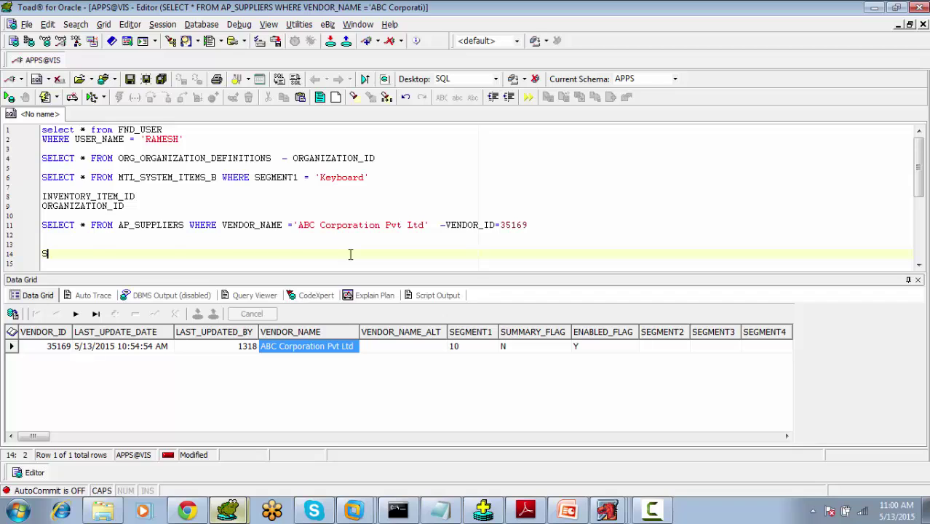
pyautogui.write('ELECT * F')
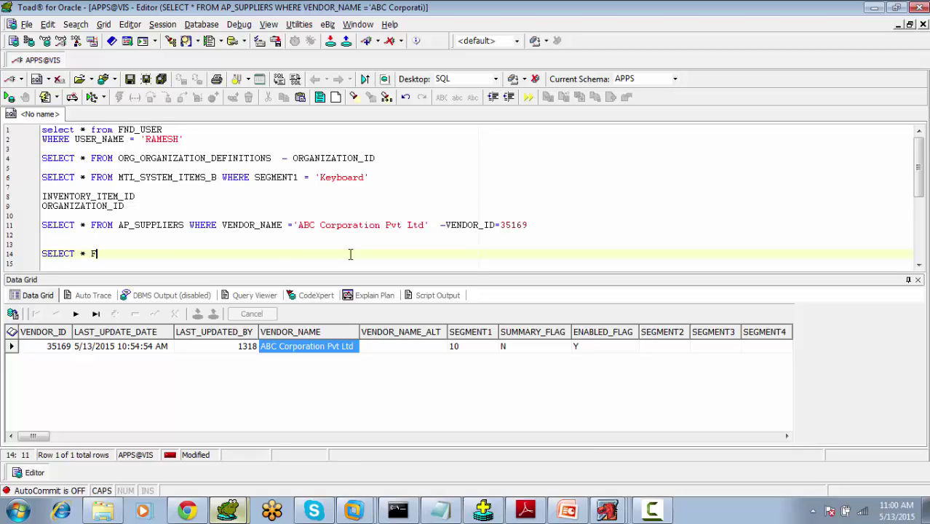
pyautogui.write('ROM AP_SUPPLIER_SITES_ALL WHERE VEND')
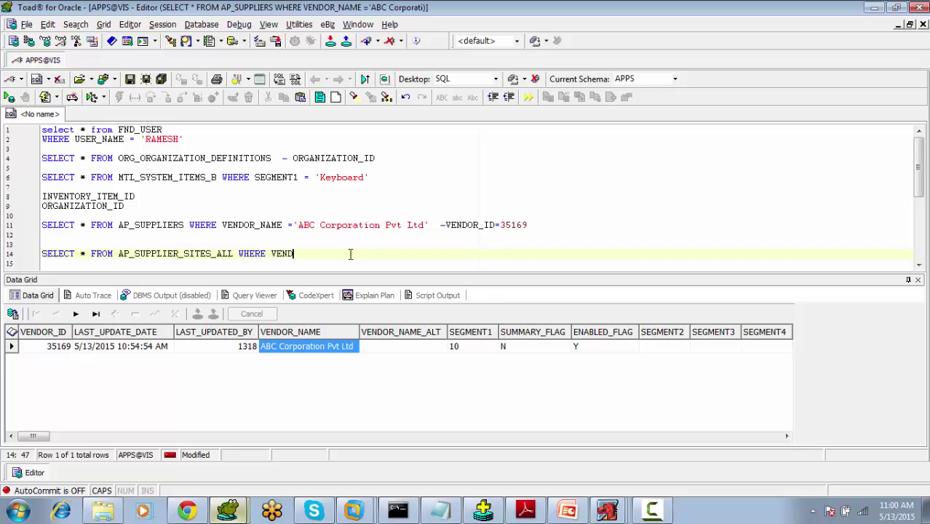
pyautogui.write('OR_ID = 35169')
pyautogui.press('F9')
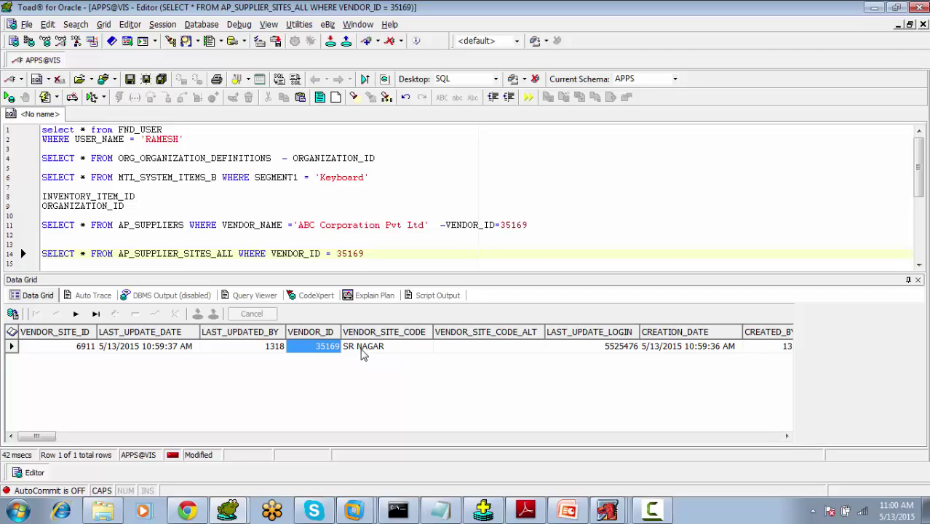
pyautogui.click(364, 348)
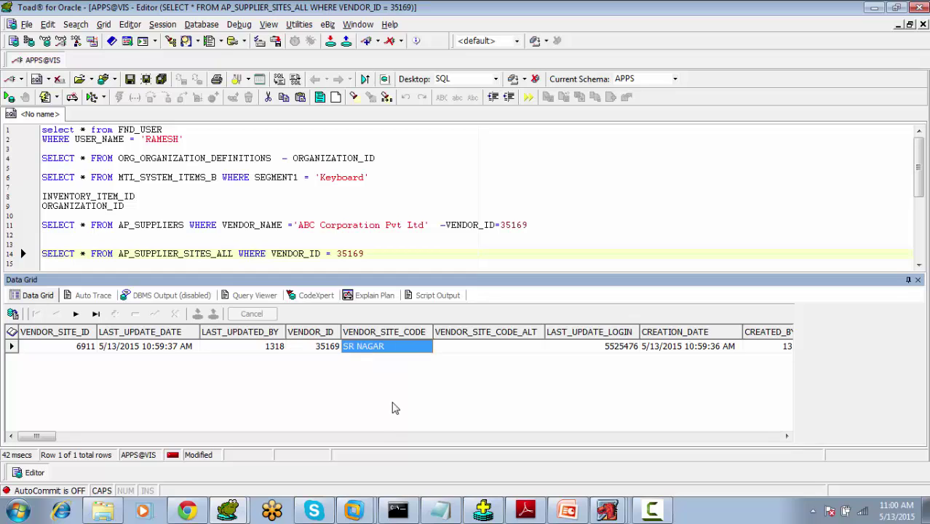
# Back in the supplier's Address Book, start a new address with country India
pyautogui.moveTo(617, 515)
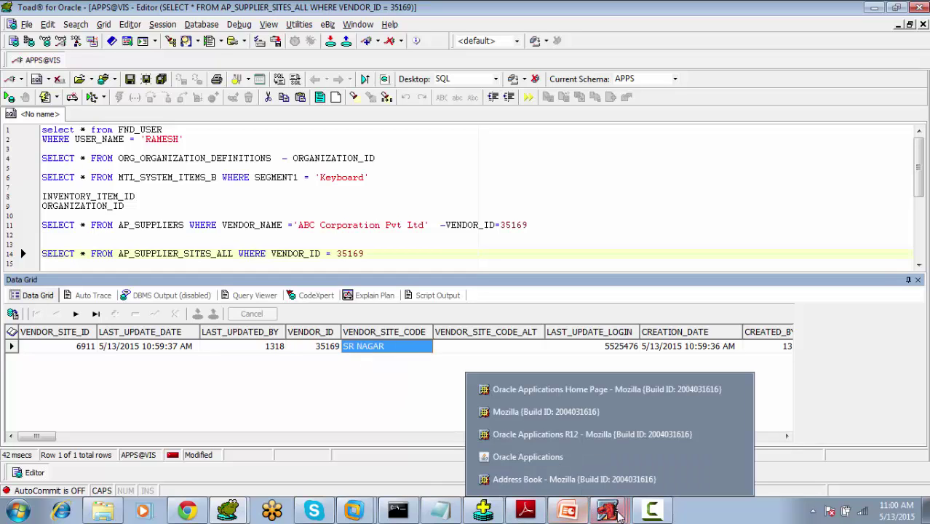
pyautogui.click(605, 456)
pyautogui.moveTo(615, 509)
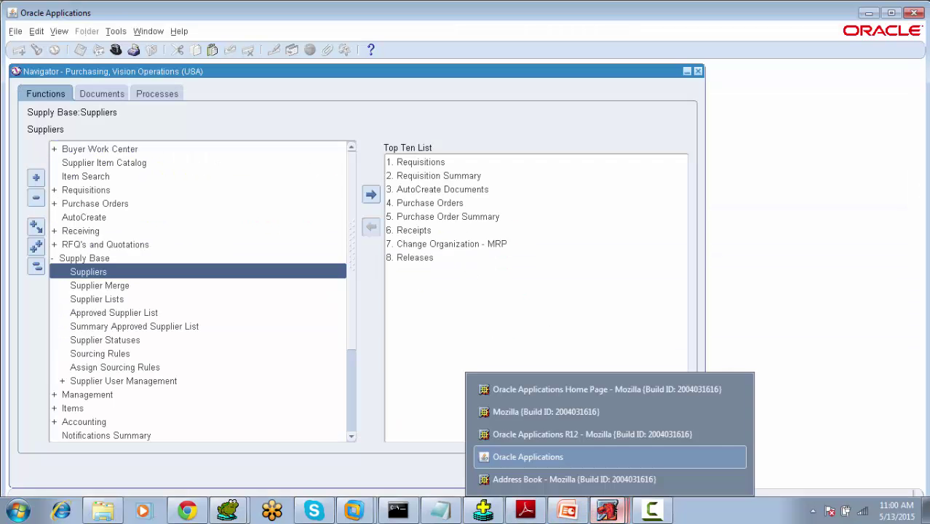
pyautogui.click(595, 479)
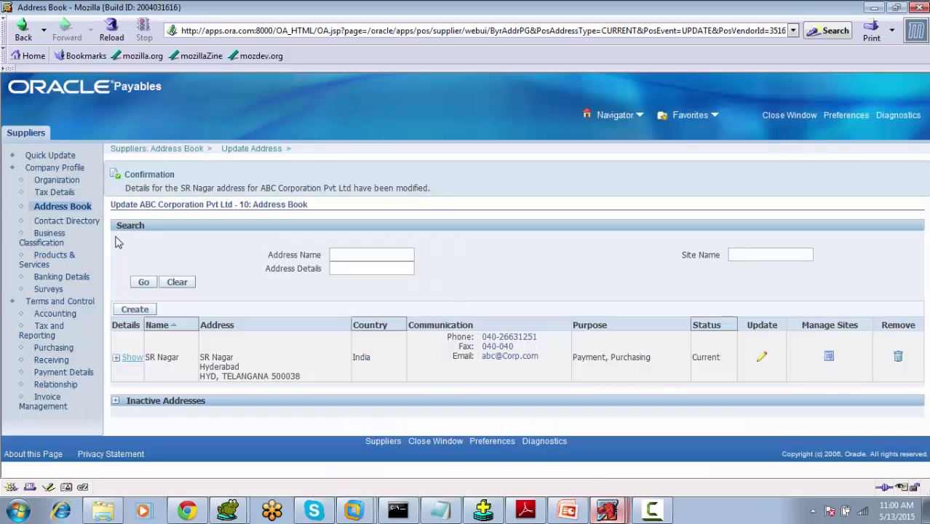
pyautogui.click(122, 313)
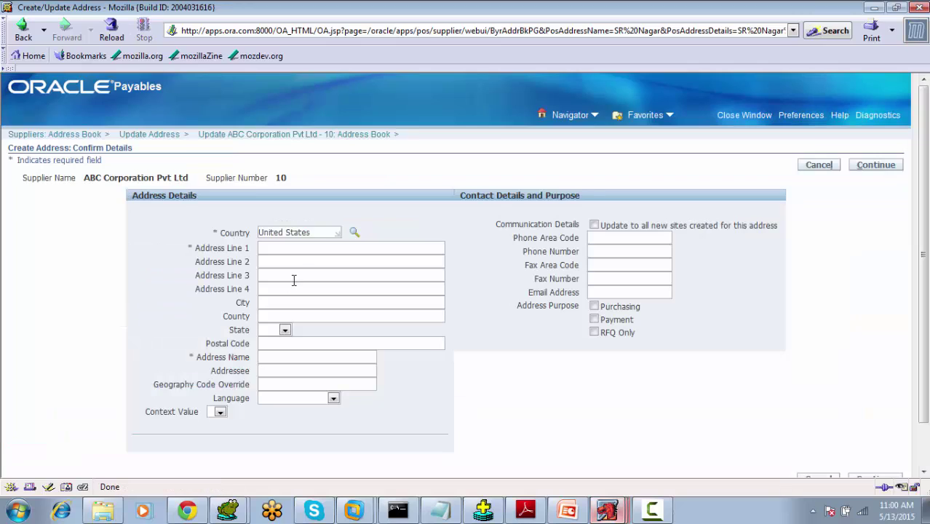
pyautogui.moveTo(313, 233); pyautogui.dragTo(253, 228)
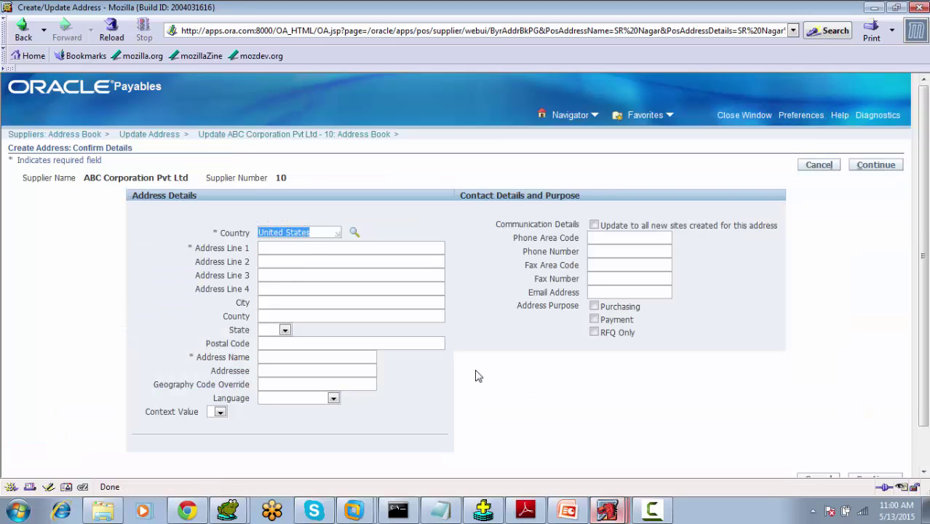
pyautogui.press('BackSpace')
pyautogui.write('INDIA')
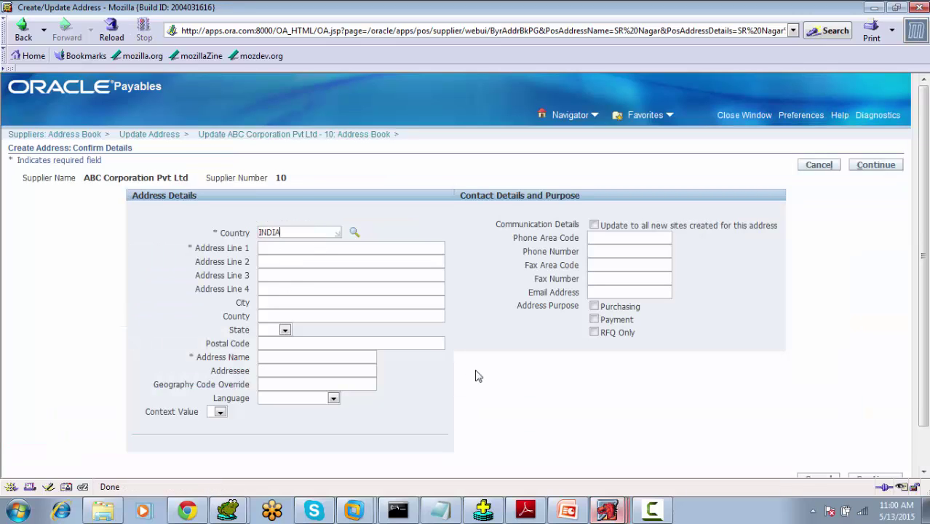
pyautogui.click(345, 249)
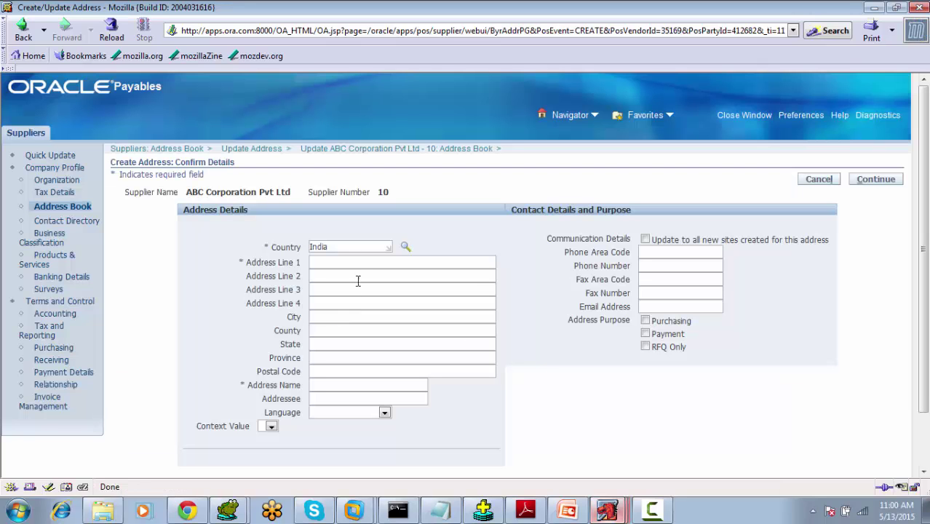
# Enter the EC Road address in Banglore, KA, tick Purchasing and Payment, and continue
pyautogui.click(356, 262)
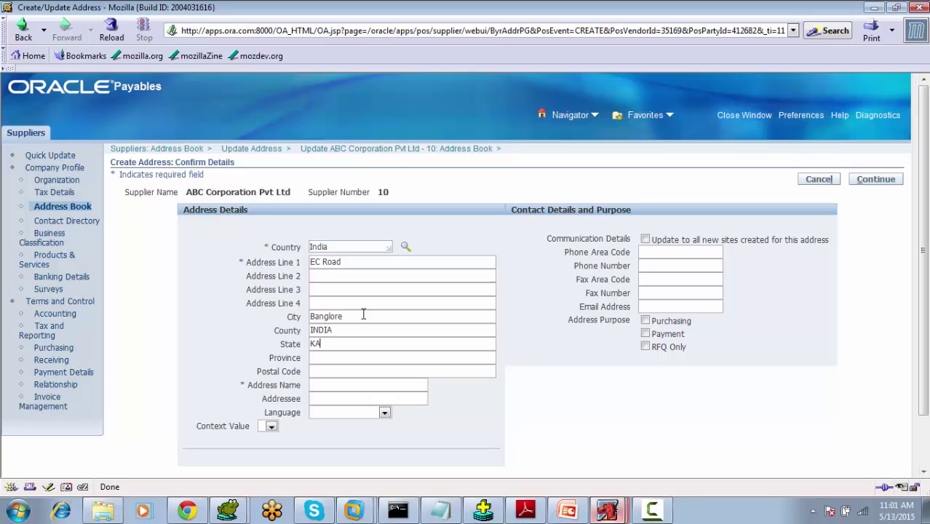
pyautogui.click(353, 384)
pyautogui.click(646, 320)
pyautogui.click(645, 334)
pyautogui.click(874, 180)
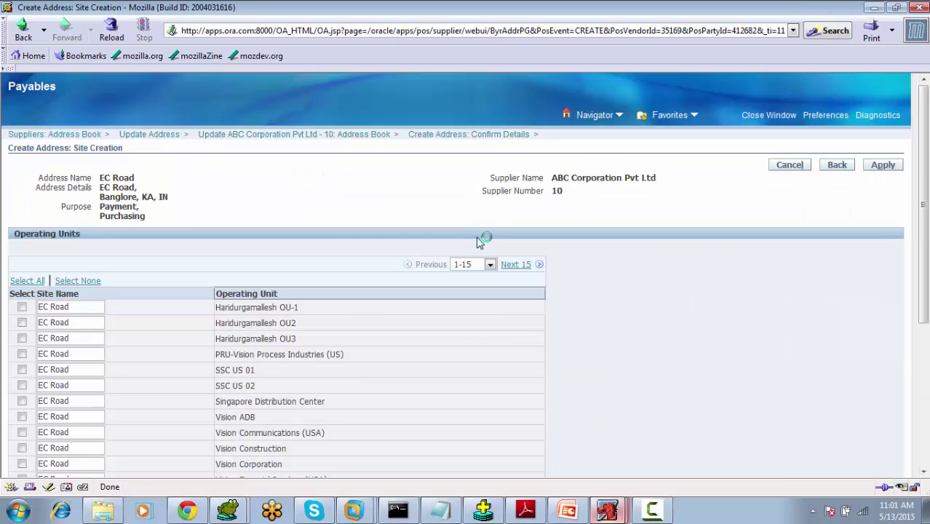
# Apply the EC Road site for Vision Operations, then compare the EC Road and SR Nagar address names
pyautogui.scroll(-3, 238, 377)
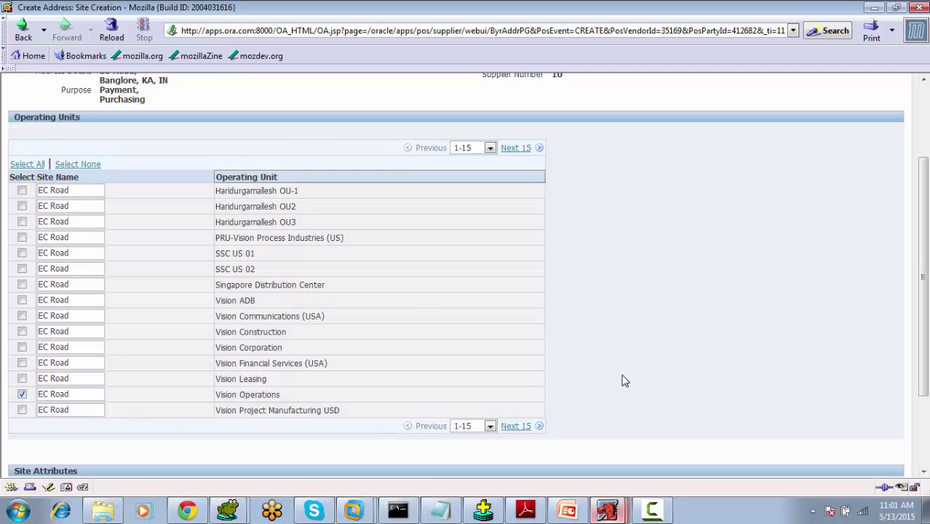
pyautogui.scroll(2, 806, 195)
pyautogui.click(883, 127)
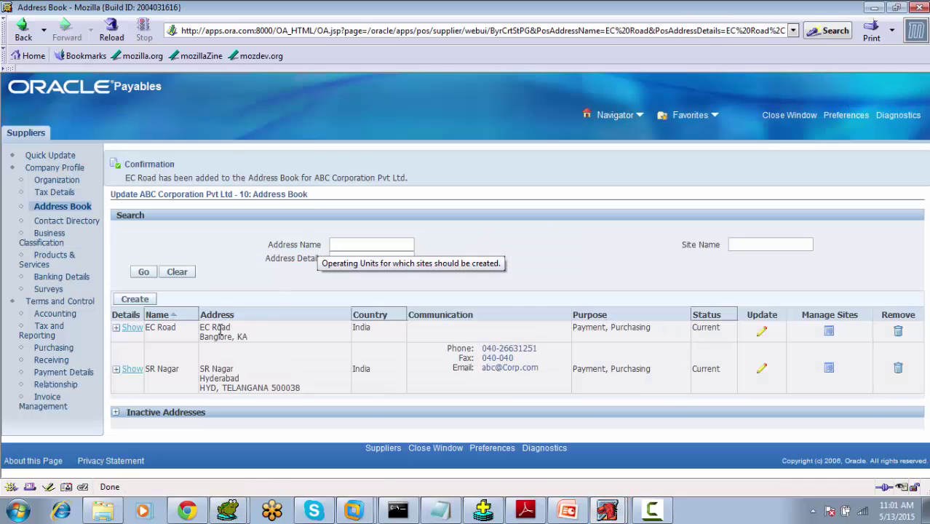
pyautogui.moveTo(146, 327); pyautogui.dragTo(178, 329)
pyautogui.moveTo(148, 368); pyautogui.dragTo(179, 370)
# Rerun the supplier sites query, now returning EC ROAD and SR NAGAR under one VENDOR_ID
pyautogui.moveTo(228, 509)
pyautogui.click(230, 480)
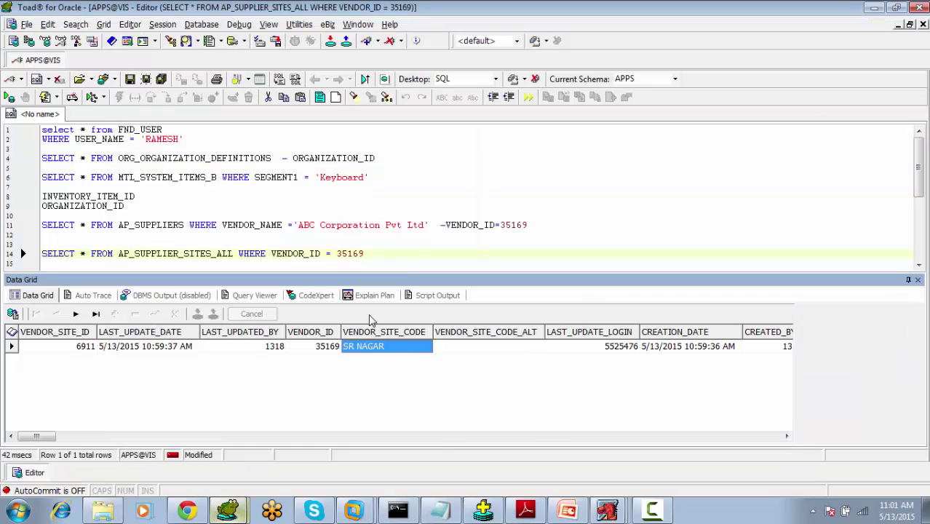
pyautogui.click(440, 254)
pyautogui.press('F9')
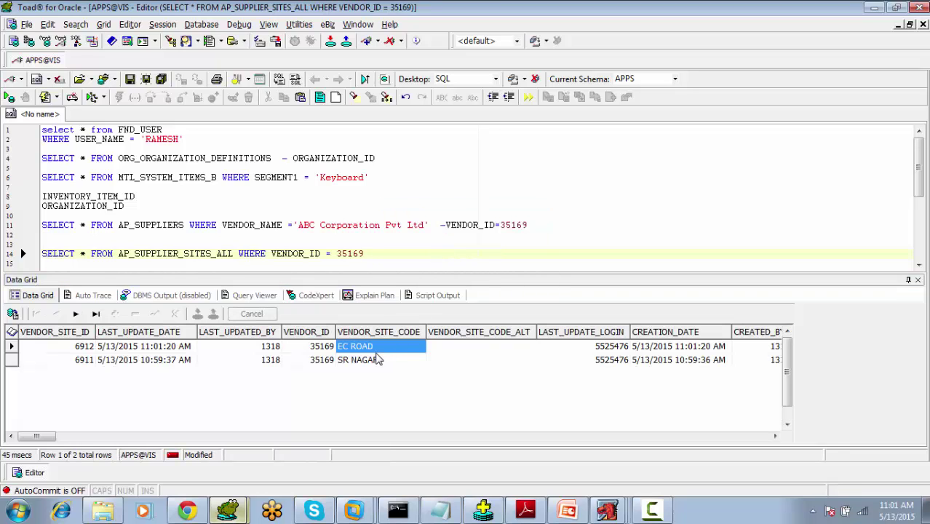
pyautogui.click(377, 359)
pyautogui.click(376, 347)
pyautogui.click(329, 347)
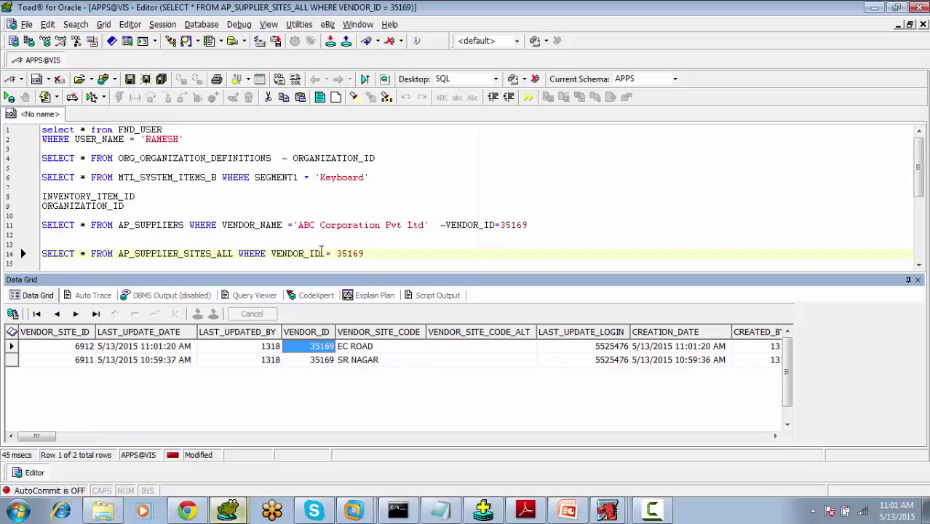
# Compare the AP_SUPPLIERS and AP_SUPPLIER_SITES_ALL table names and the VENDOR_ID=35169 note
pyautogui.click(122, 227)
pyautogui.moveTo(122, 227); pyautogui.dragTo(184, 227)
pyautogui.moveTo(114, 255); pyautogui.dragTo(233, 254)
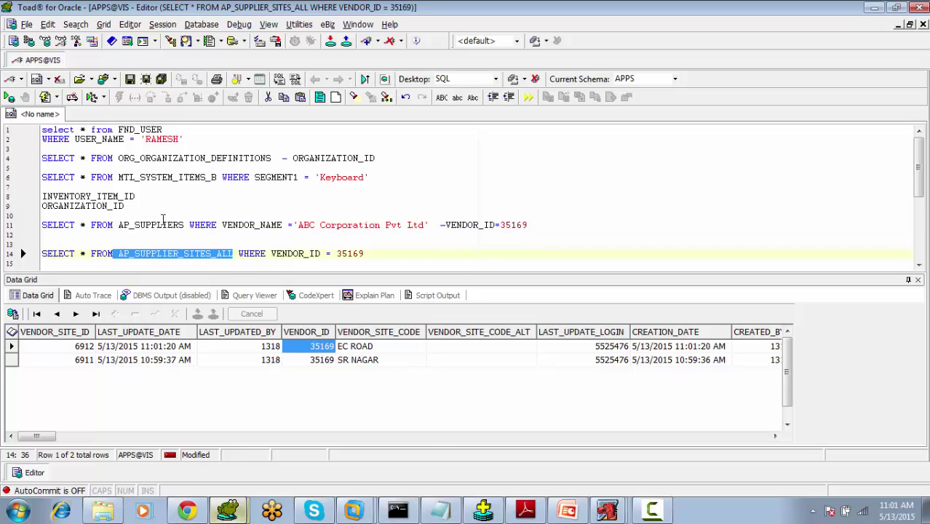
pyautogui.moveTo(118, 227); pyautogui.dragTo(184, 227)
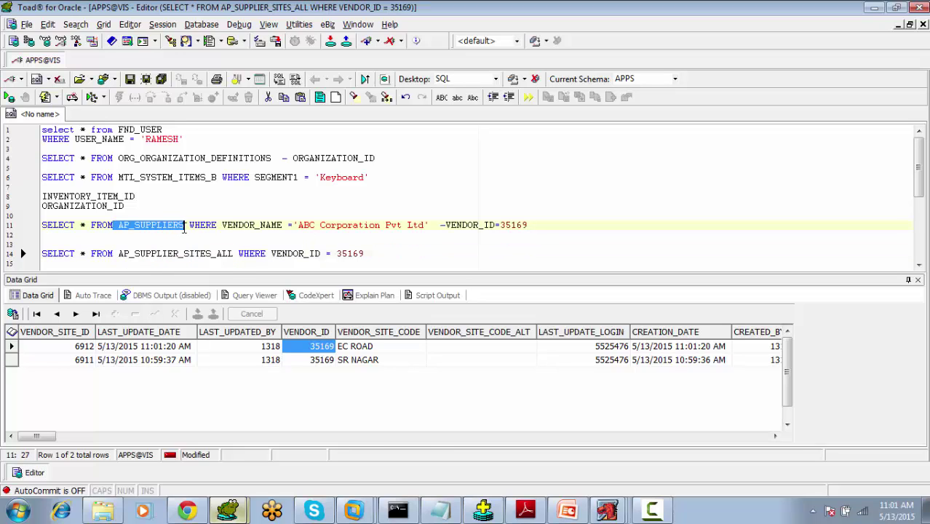
pyautogui.moveTo(115, 255); pyautogui.dragTo(237, 255)
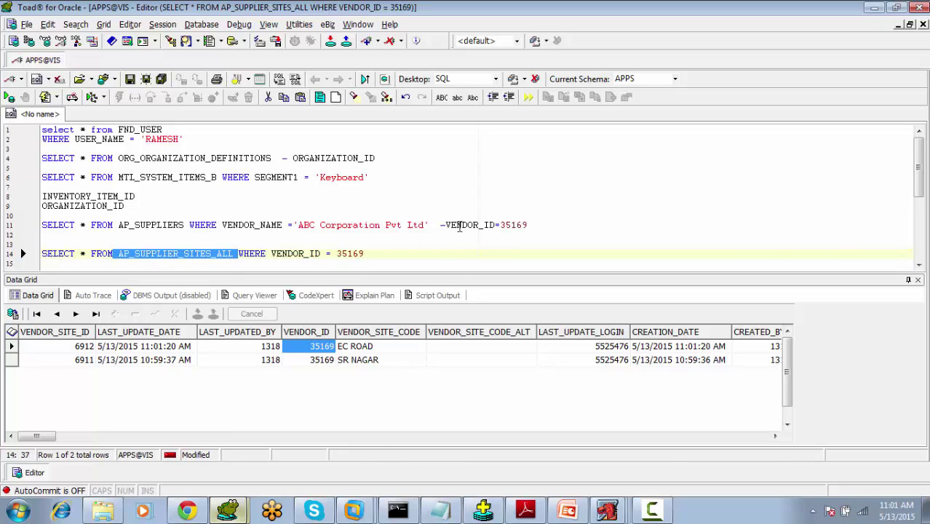
pyautogui.moveTo(446, 227); pyautogui.dragTo(529, 226)
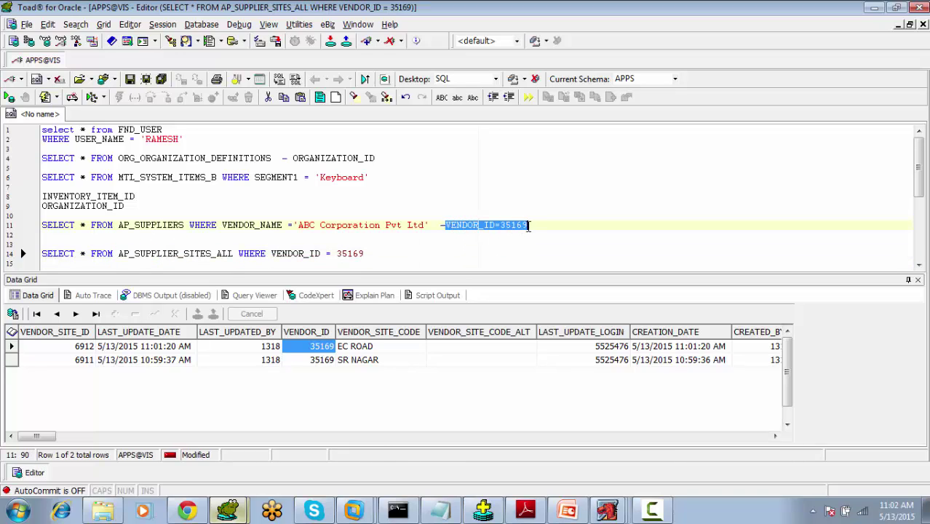
pyautogui.moveTo(118, 226); pyautogui.dragTo(183, 226)
pyautogui.moveTo(113, 255); pyautogui.dragTo(212, 255)
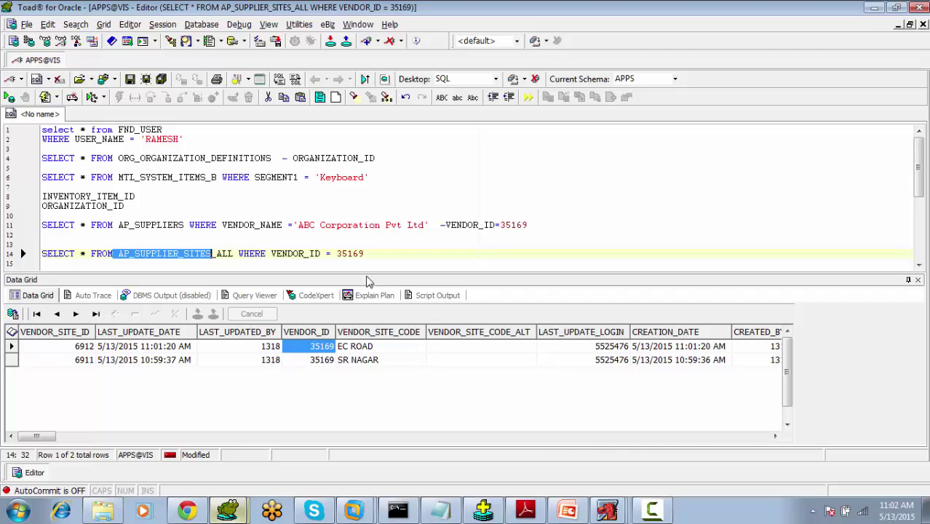
# Note site IDs 6912 and 6911 with the comment '-VENDOR_SITE_ID = 6912 11' after the sites query
pyautogui.click(366, 352)
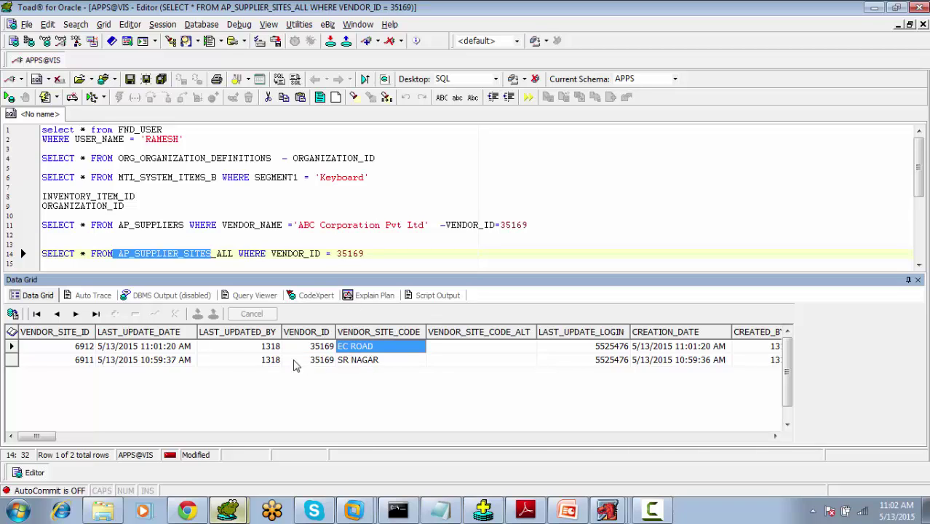
pyautogui.click(85, 348)
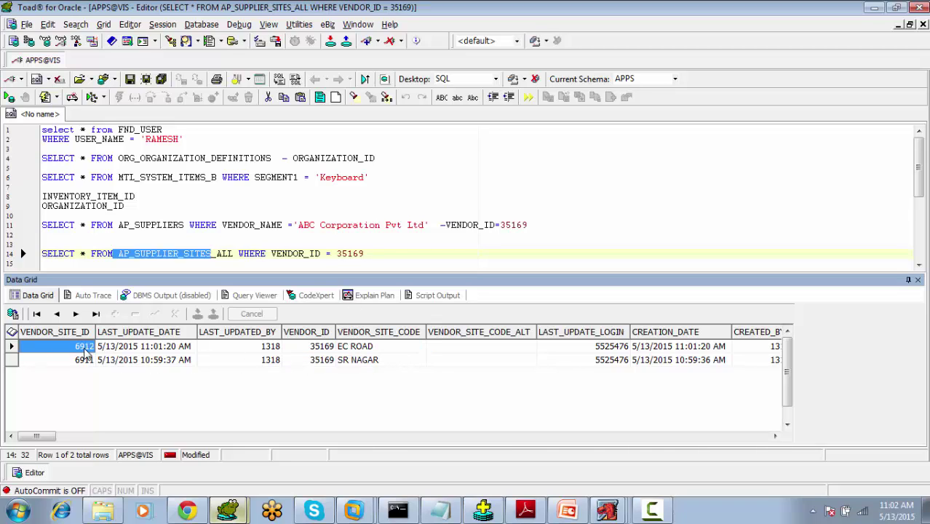
pyautogui.click(356, 361)
pyautogui.click(80, 361)
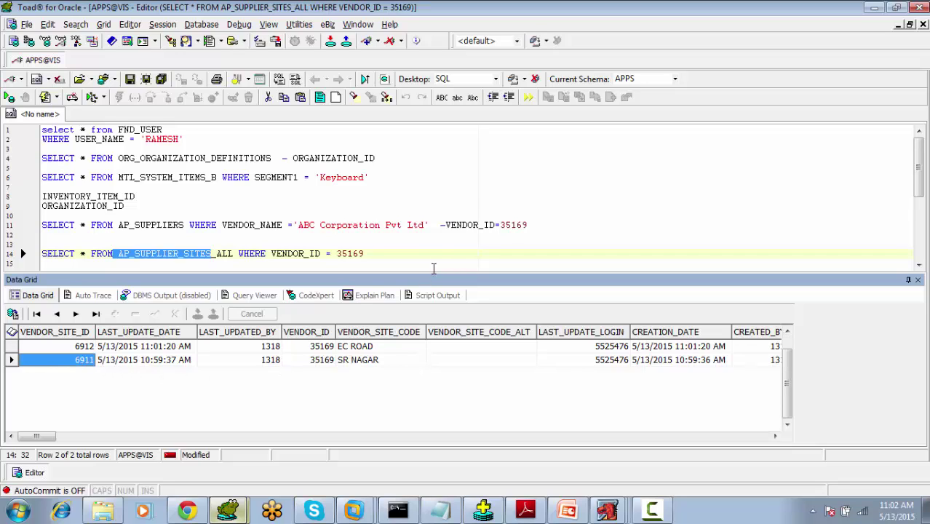
pyautogui.click(425, 252)
pyautogui.write('-VENDOR_SITE_ID')
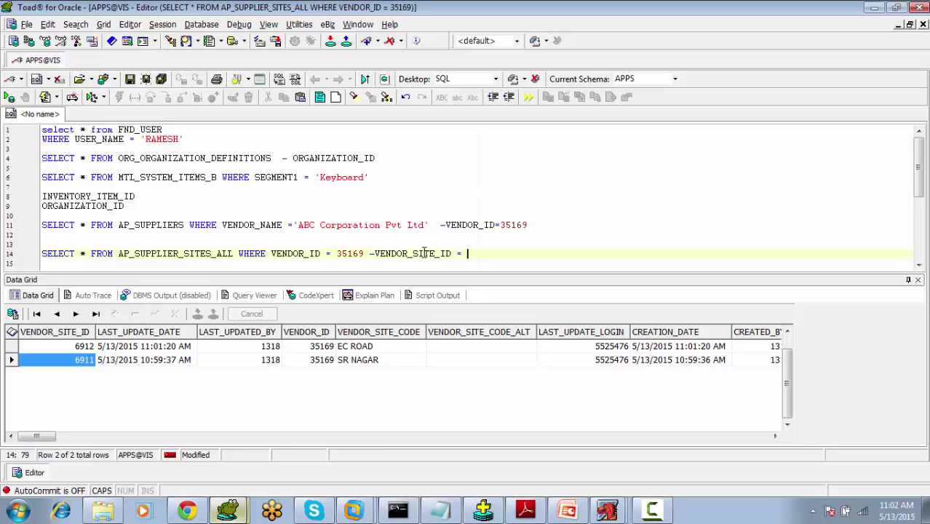
pyautogui.write(' = 6912 11')
pyautogui.press('Return')
pyautogui.press('Return')
pyautogui.press('Return')
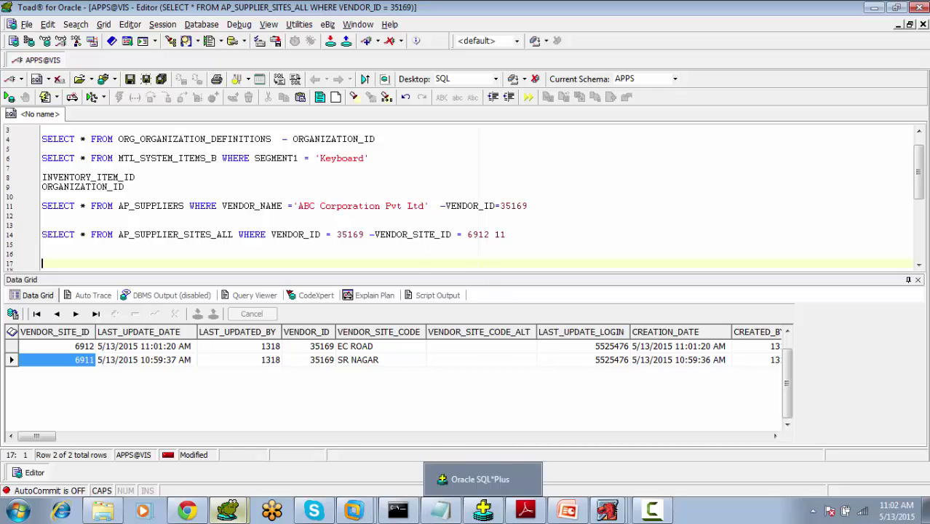
# Review the 'Supplier, Supplier site, Contacts' topics in Notepad, then return to the Address Book page
pyautogui.click(440, 509)
pyautogui.moveTo(245, 162); pyautogui.dragTo(739, 161)
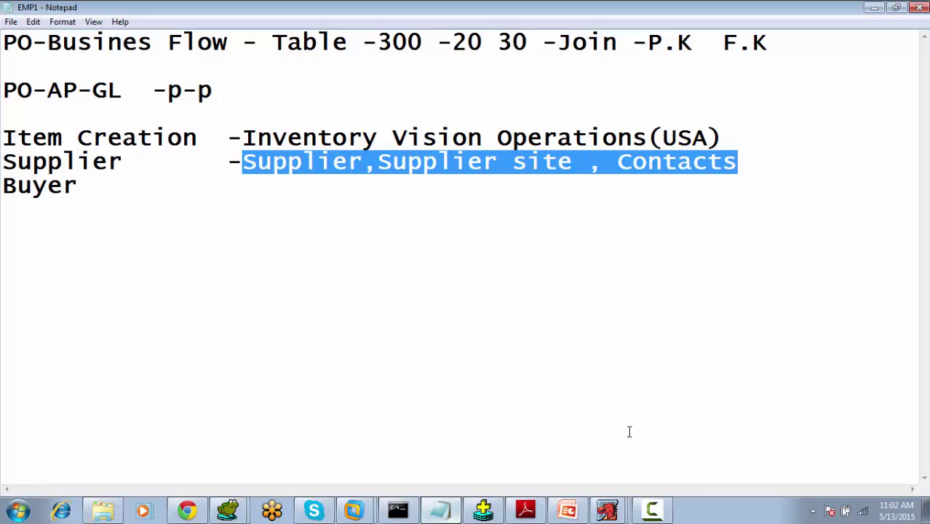
pyautogui.moveTo(608, 509)
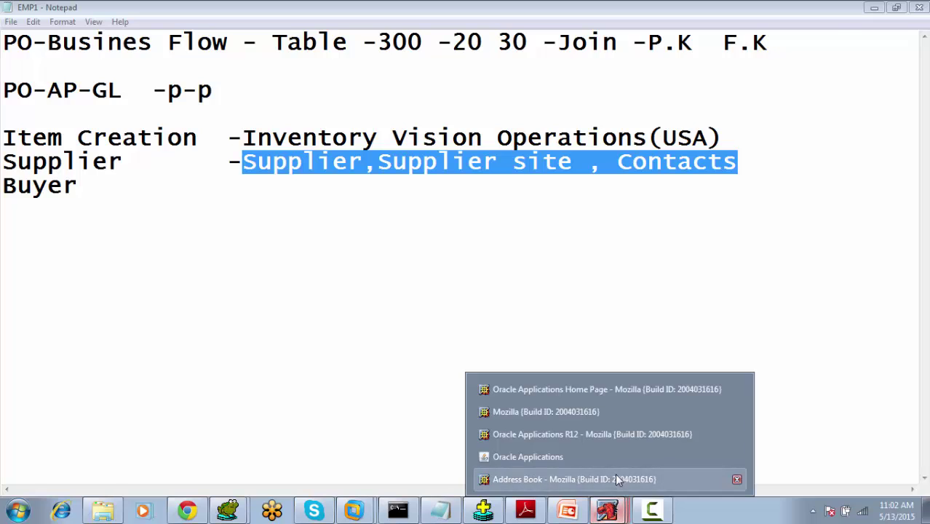
pyautogui.click(614, 479)
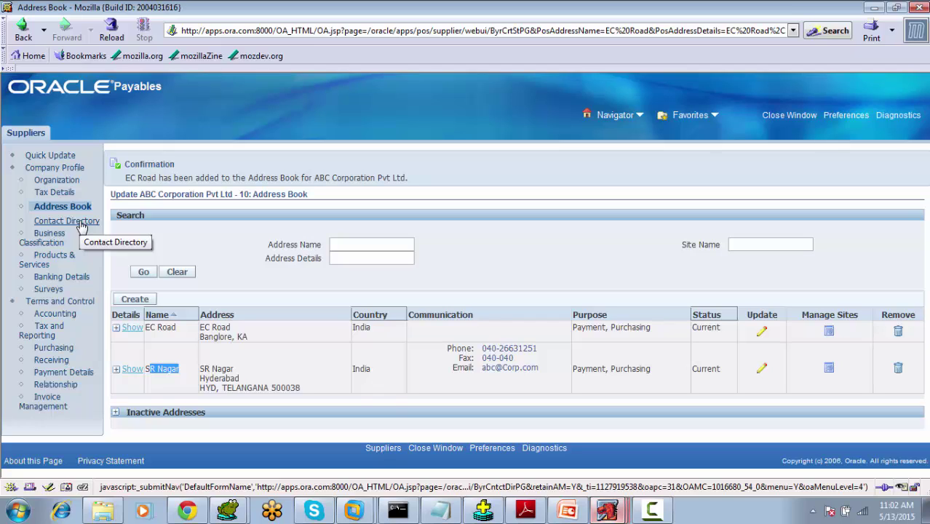
# Open the empty Contact Directory and start a new contact titled Mr
pyautogui.click(81, 223)
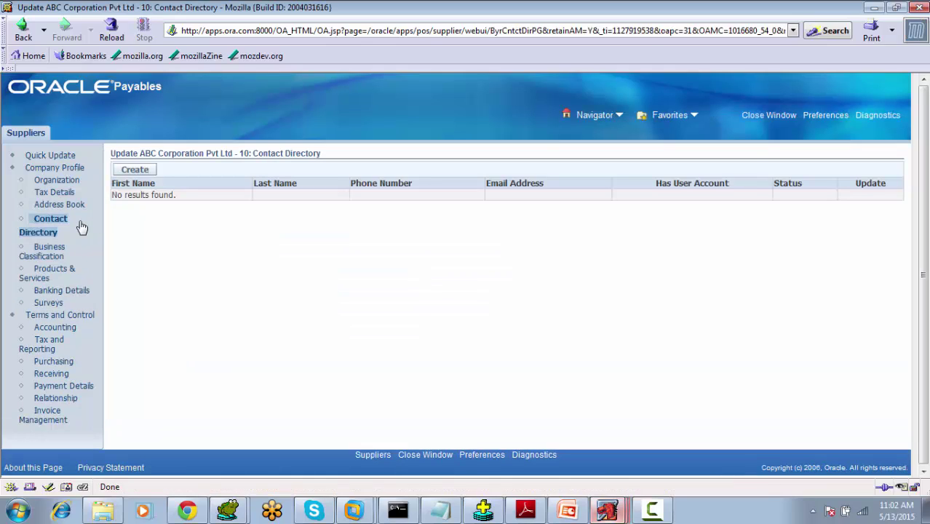
pyautogui.moveTo(114, 194); pyautogui.dragTo(180, 202)
pyautogui.click(306, 200)
pyautogui.click(127, 174)
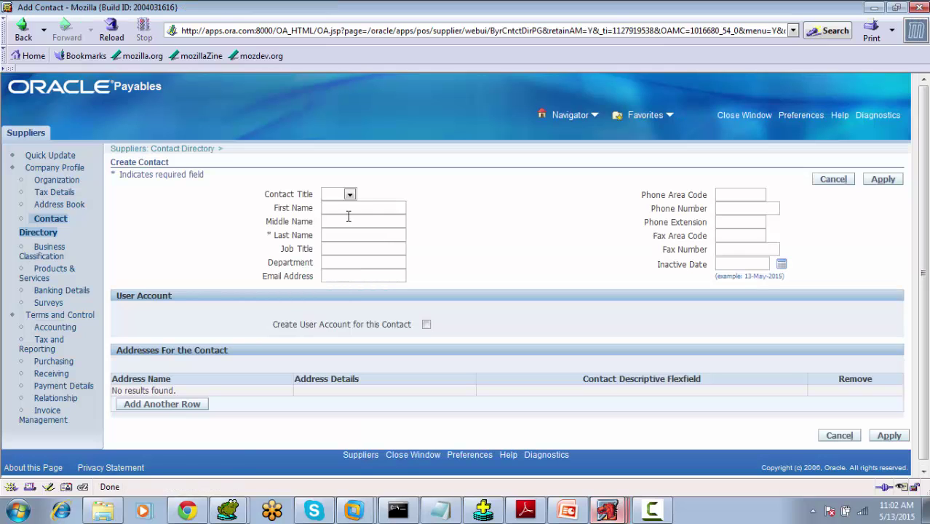
pyautogui.click(349, 194)
pyautogui.click(340, 229)
# Fill in the contact's name, job, department, e-mail, phone and fax numbers, and apply
pyautogui.click(332, 210)
pyautogui.write('Bh')
pyautogui.write('atnaga')
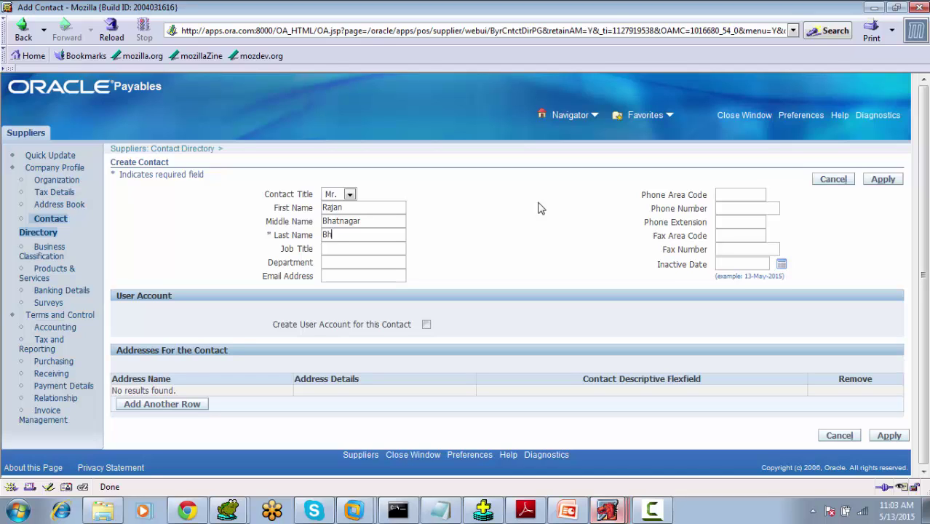
pyautogui.write('Manager')
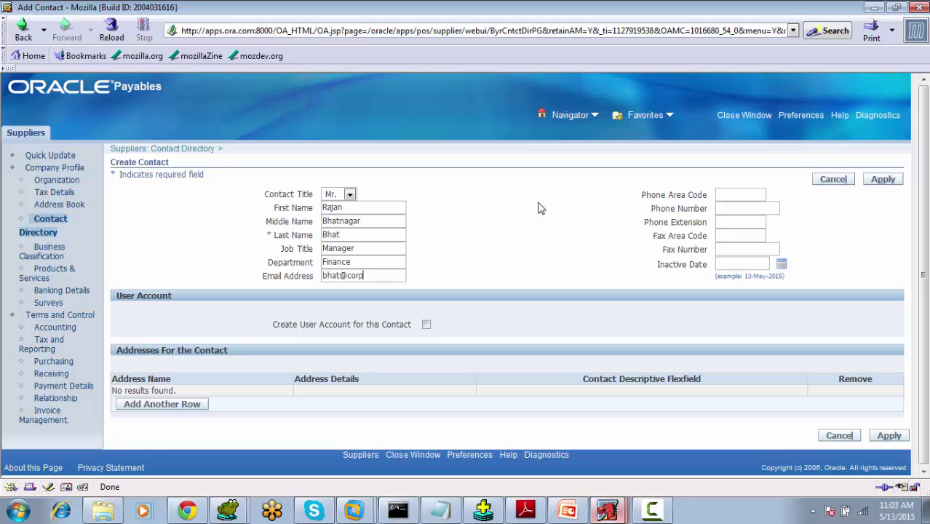
pyautogui.write('m')
pyautogui.press('Return')
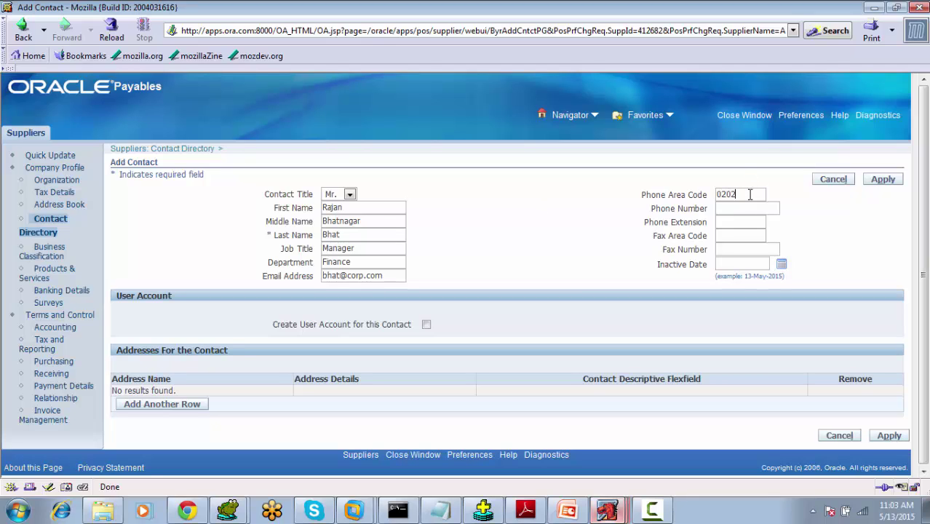
pyautogui.press('Tab')
pyautogui.write('020')
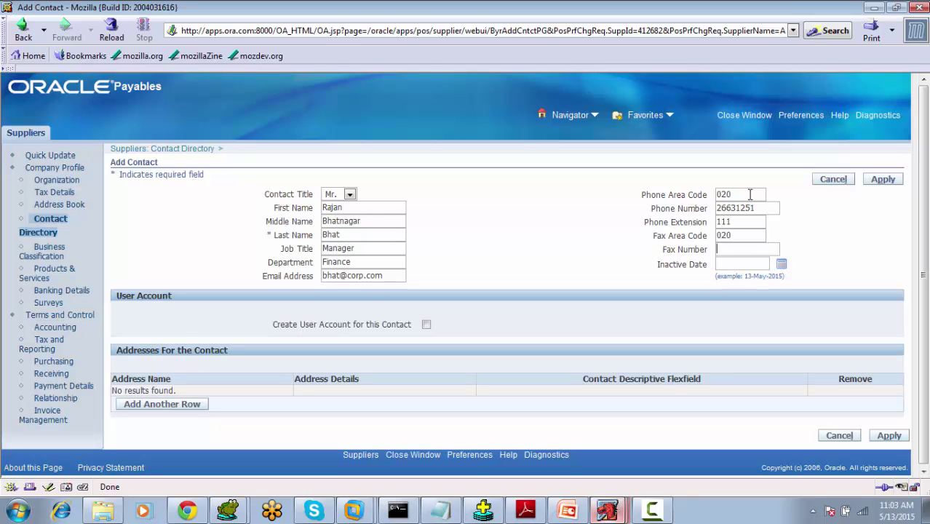
pyautogui.write('266312')
pyautogui.click(883, 179)
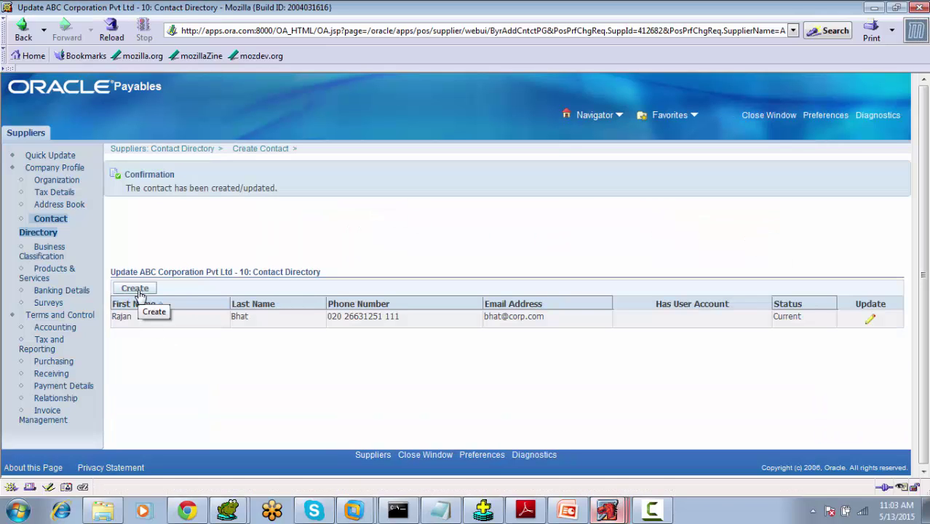
# Run SELECT * FROM AP_SUPPLIER_CONTACTS and annotate it with a -VENDOR_CONTACT_ID comment
pyautogui.moveTo(229, 509)
pyautogui.click(230, 479)
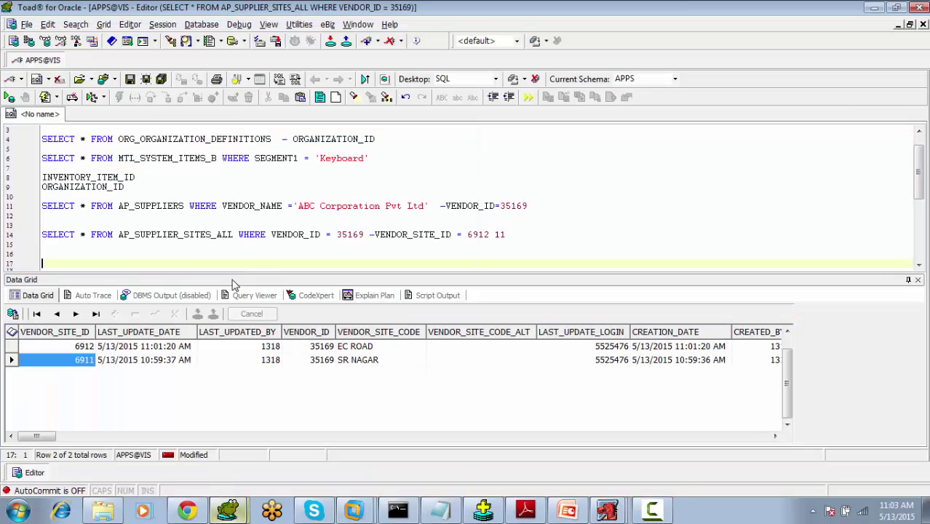
pyautogui.press('capslock')
pyautogui.write('LECT* F')
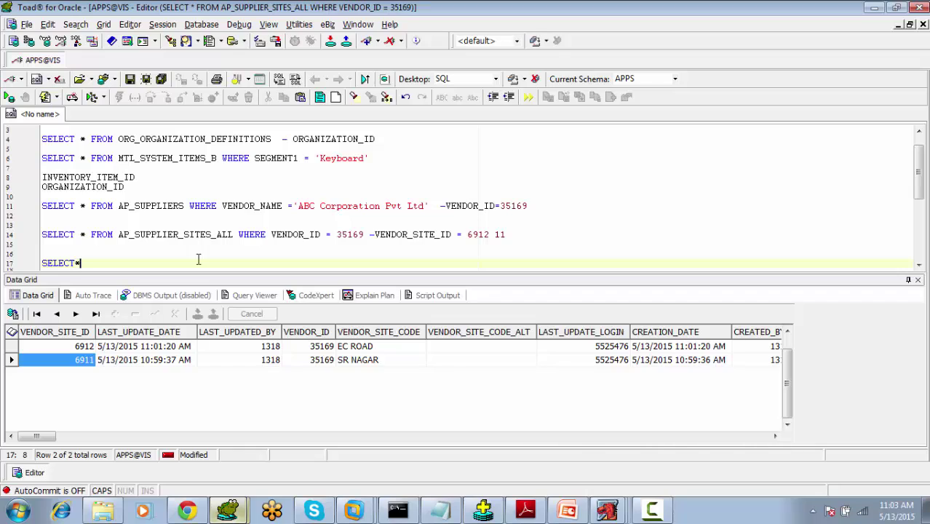
pyautogui.press('BackSpace')
pyautogui.press('BackSpace')
pyautogui.press('BackSpace')
pyautogui.write('* FRO')
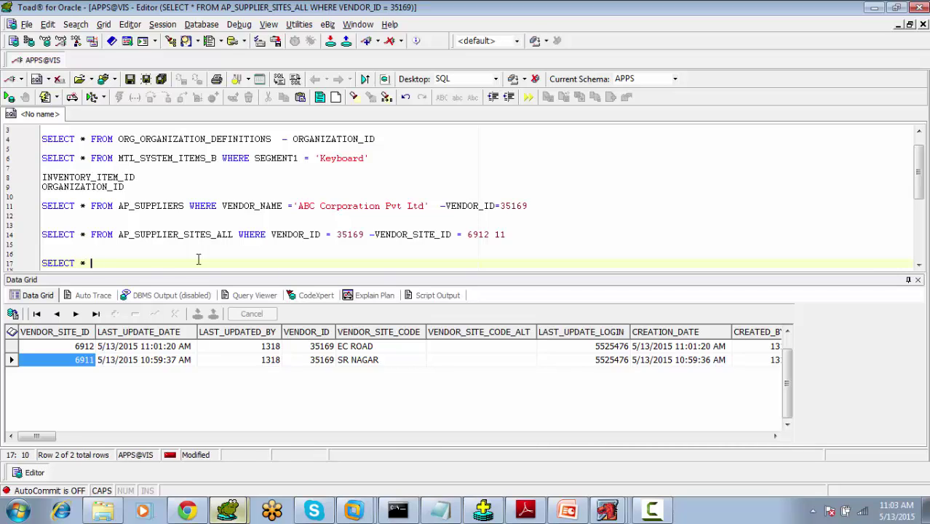
pyautogui.write('M AP_SUPPLIER_CON')
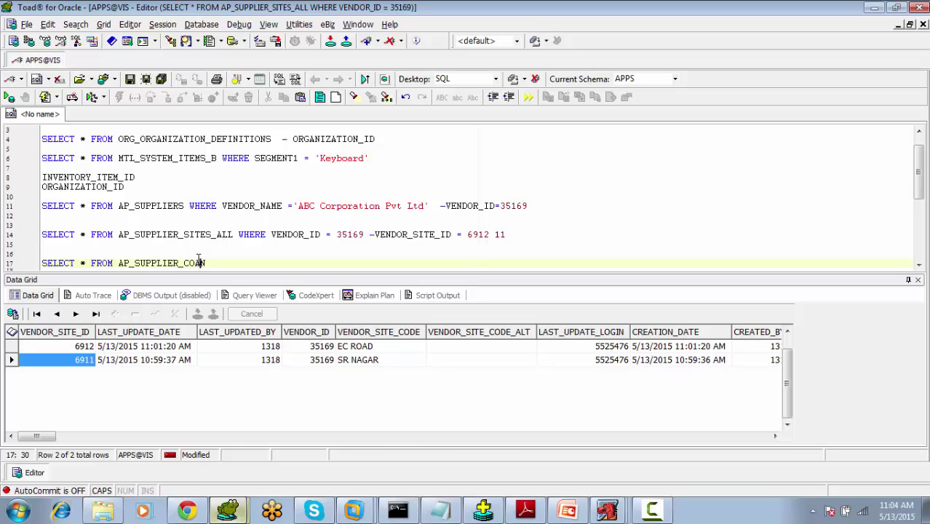
pyautogui.press('BackSpace')
pyautogui.write('NTACTS')
pyautogui.press('F9')
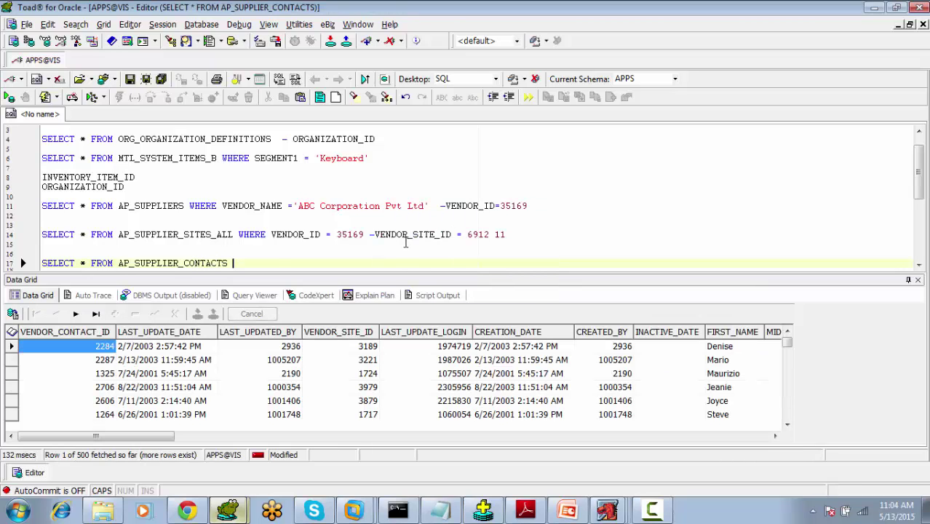
pyautogui.write('-VEND')
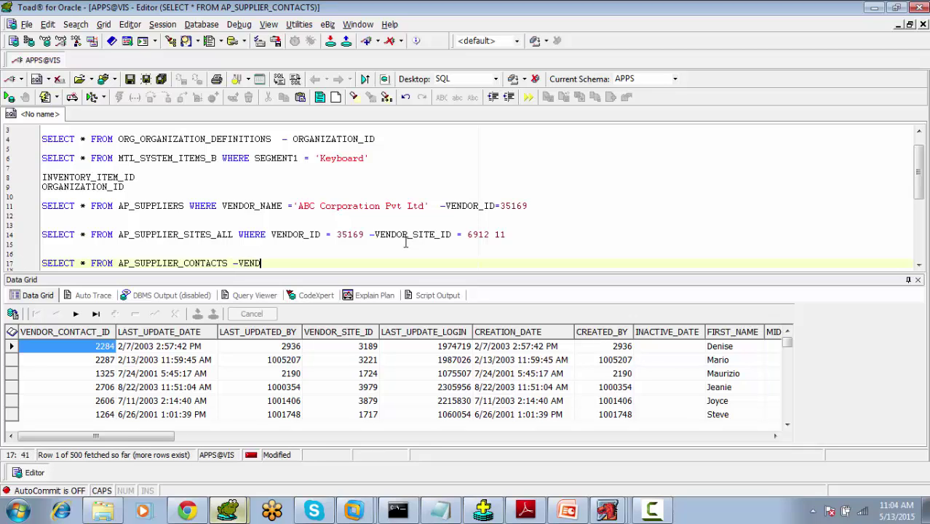
pyautogui.write('OR_CONTACT_ID')
pyautogui.press('capslock')
pyautogui.press('Return')
pyautogui.press('Return')
pyautogui.press('Return')
pyautogui.press('Return')
pyautogui.press('Return')
pyautogui.press('Return')
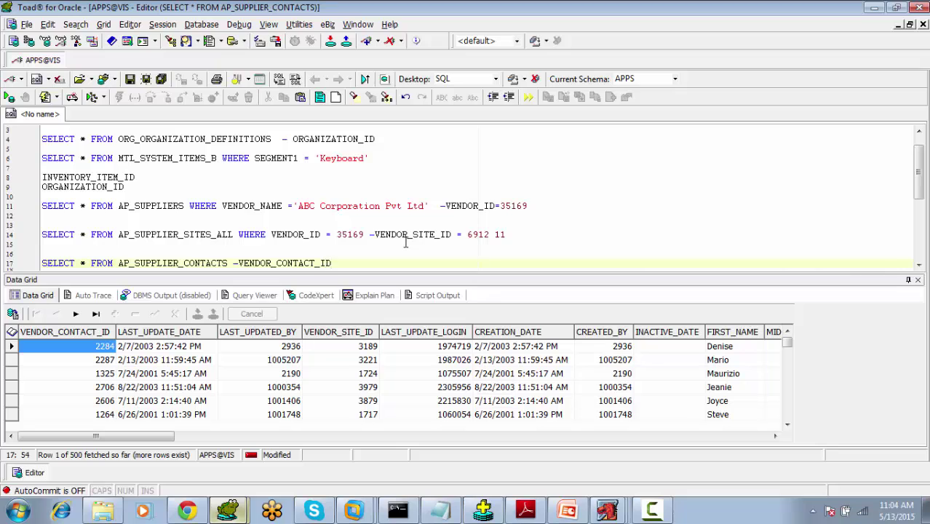
pyautogui.press('Return')
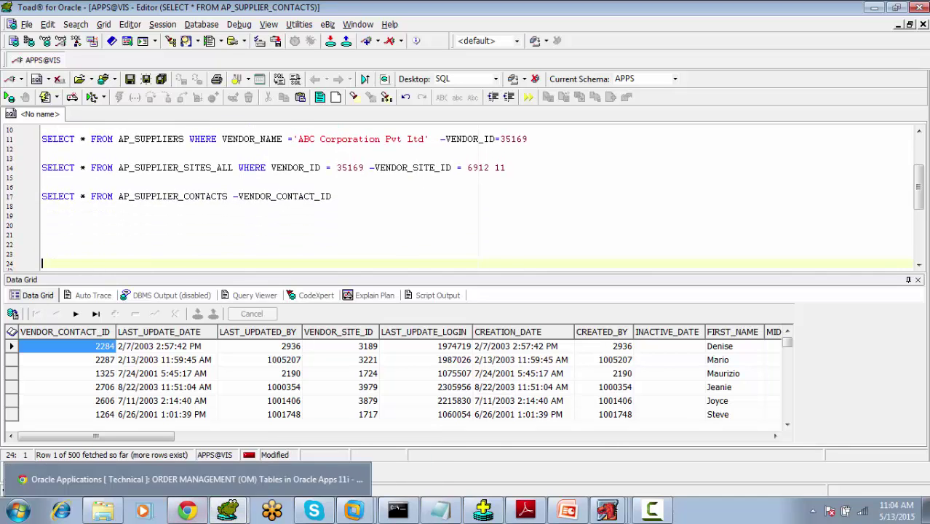
# Highlight the three supplier table names and their VENDOR_ID, VENDOR_SITE_ID and VENDOR_CONTACT_ID notes
pyautogui.click(607, 509)
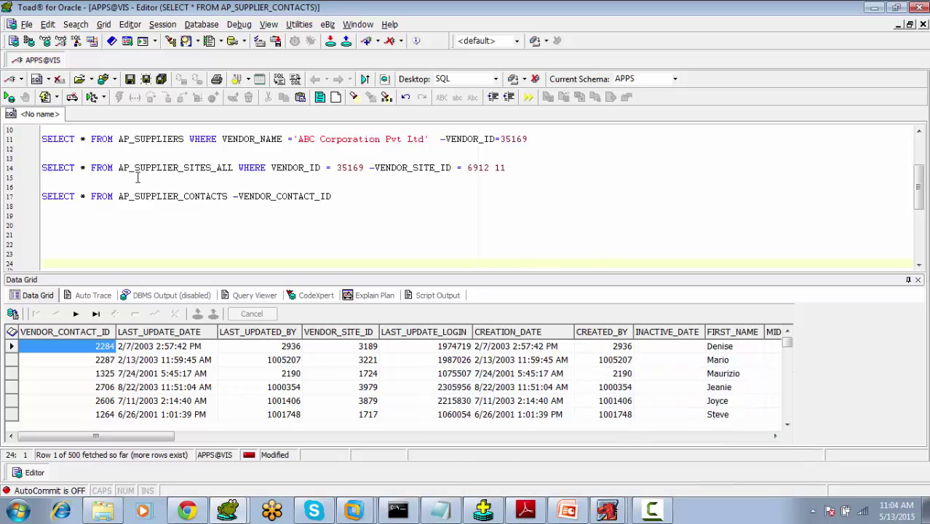
pyautogui.moveTo(119, 138); pyautogui.dragTo(184, 139)
pyautogui.moveTo(119, 167); pyautogui.dragTo(233, 168)
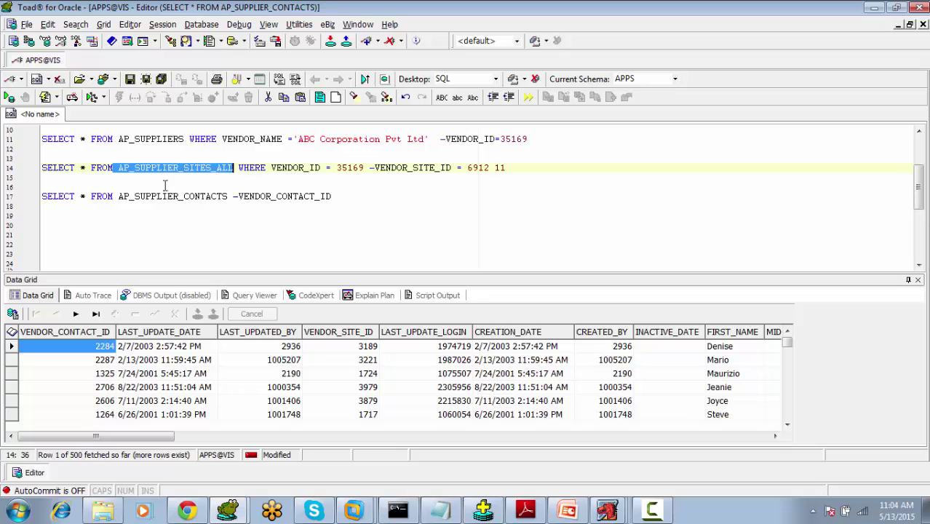
pyautogui.moveTo(118, 196); pyautogui.dragTo(243, 196)
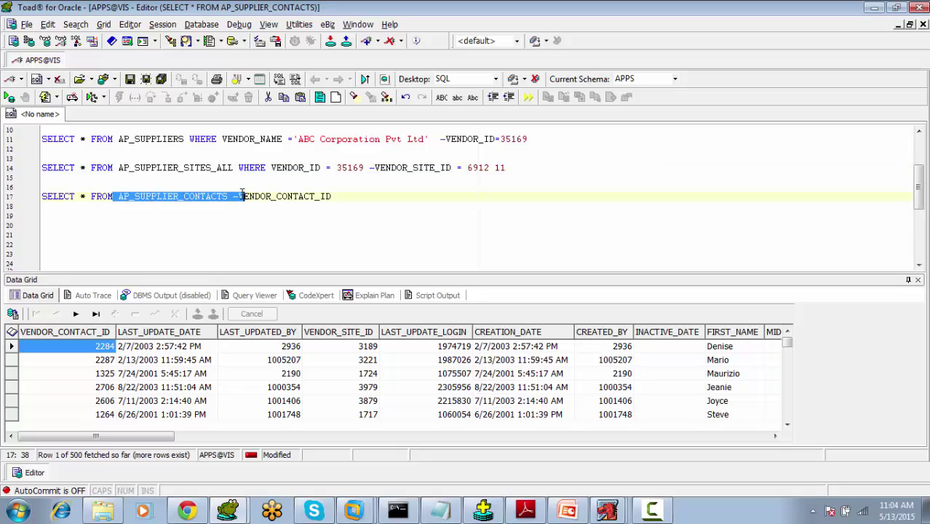
pyautogui.moveTo(440, 138); pyautogui.dragTo(506, 139)
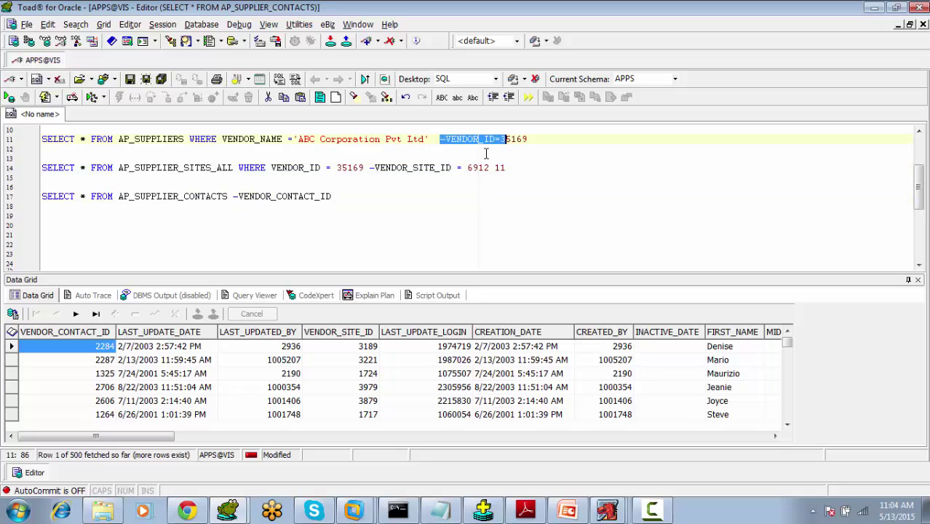
pyautogui.moveTo(376, 167); pyautogui.dragTo(440, 168)
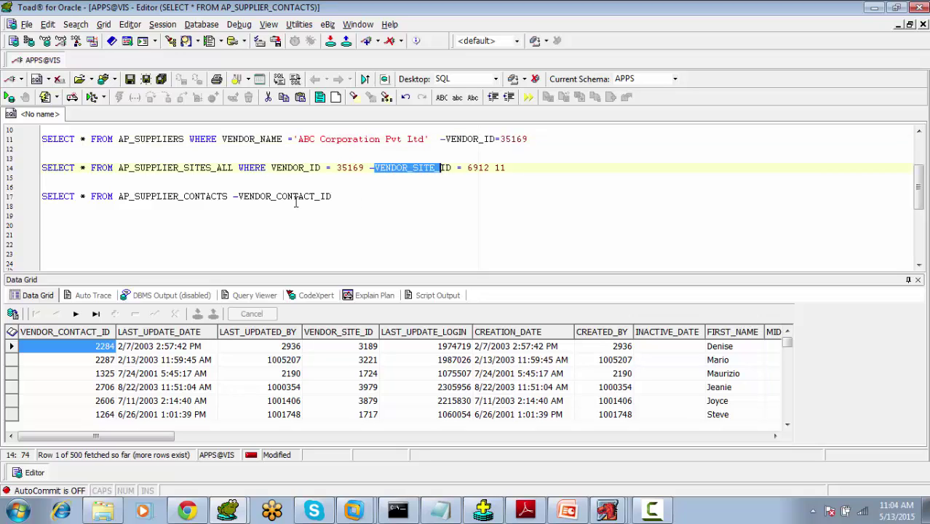
pyautogui.moveTo(238, 196); pyautogui.dragTo(334, 197)
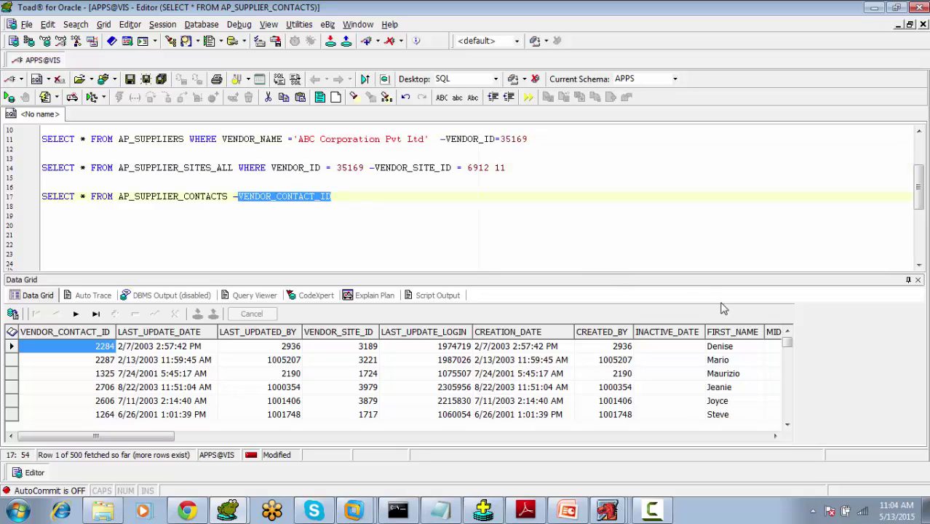